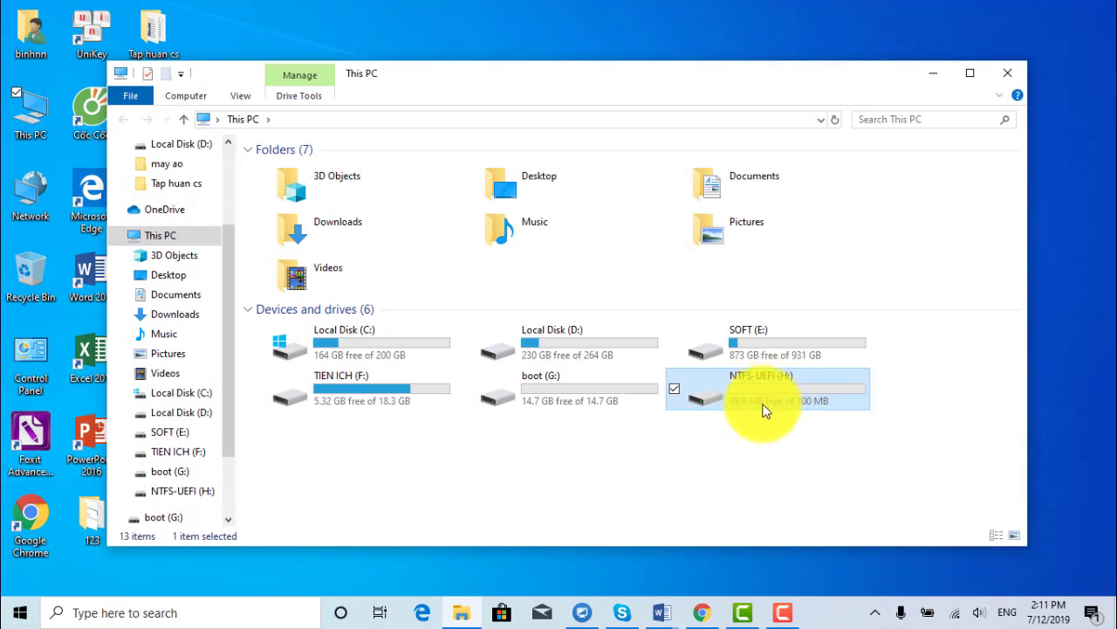
- Run DLCBoot as administrator from the inner DLC.Boot.2019 folder on the SOFT (E:) drive
{"action": "left_click", "coordinate": [584, 380]}
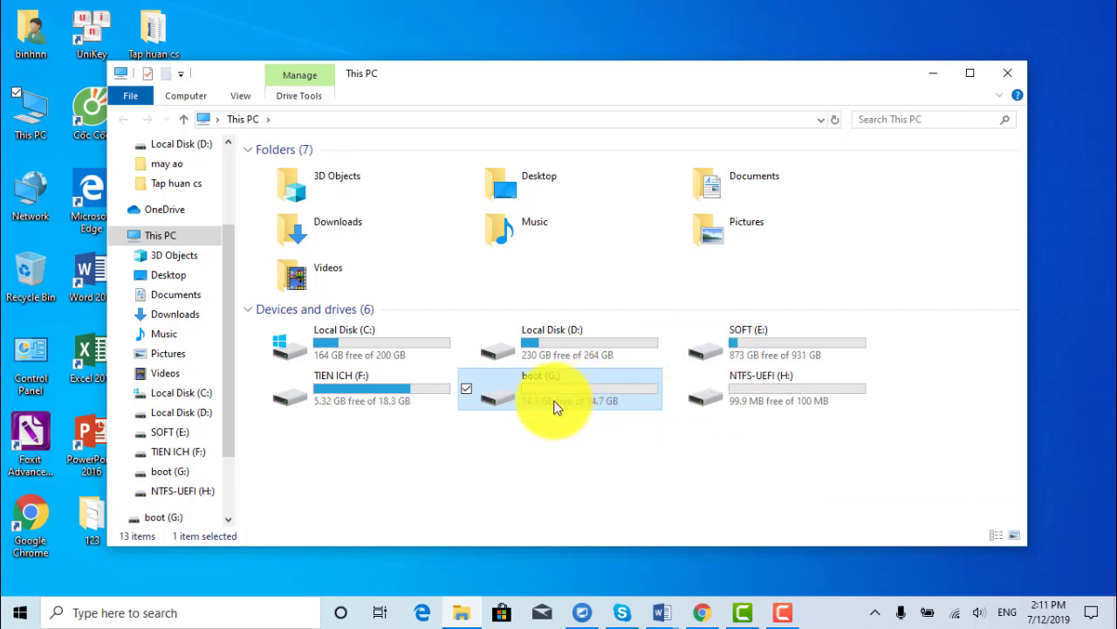
{"action": "double_click", "coordinate": [736, 332]}
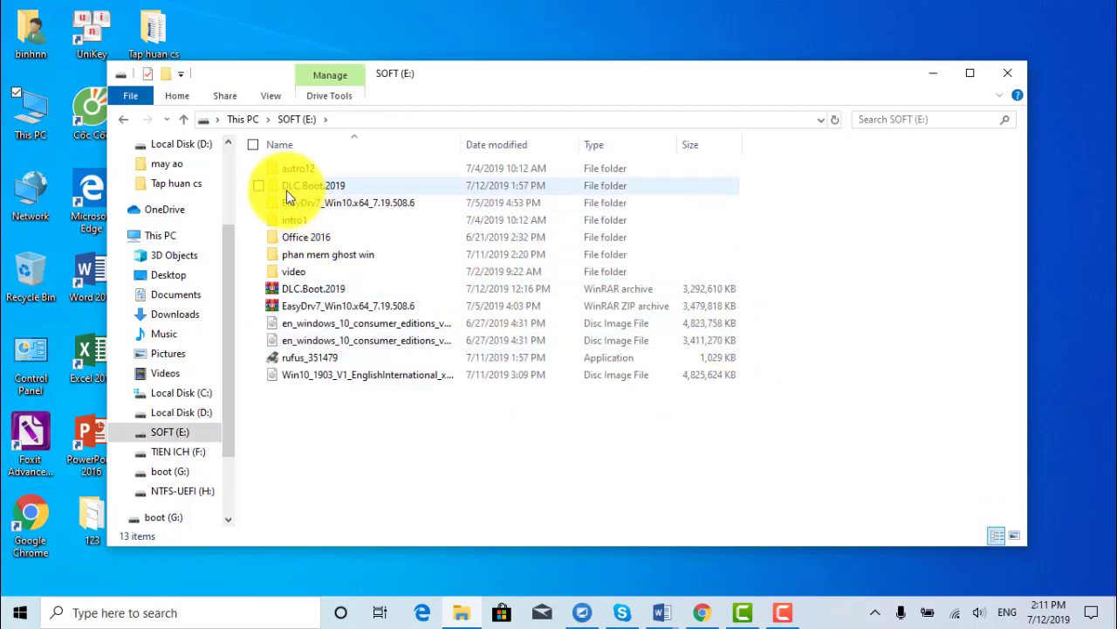
{"action": "left_click", "coordinate": [286, 189]}
{"action": "double_click", "coordinate": [286, 188]}
{"action": "left_click", "coordinate": [309, 176]}
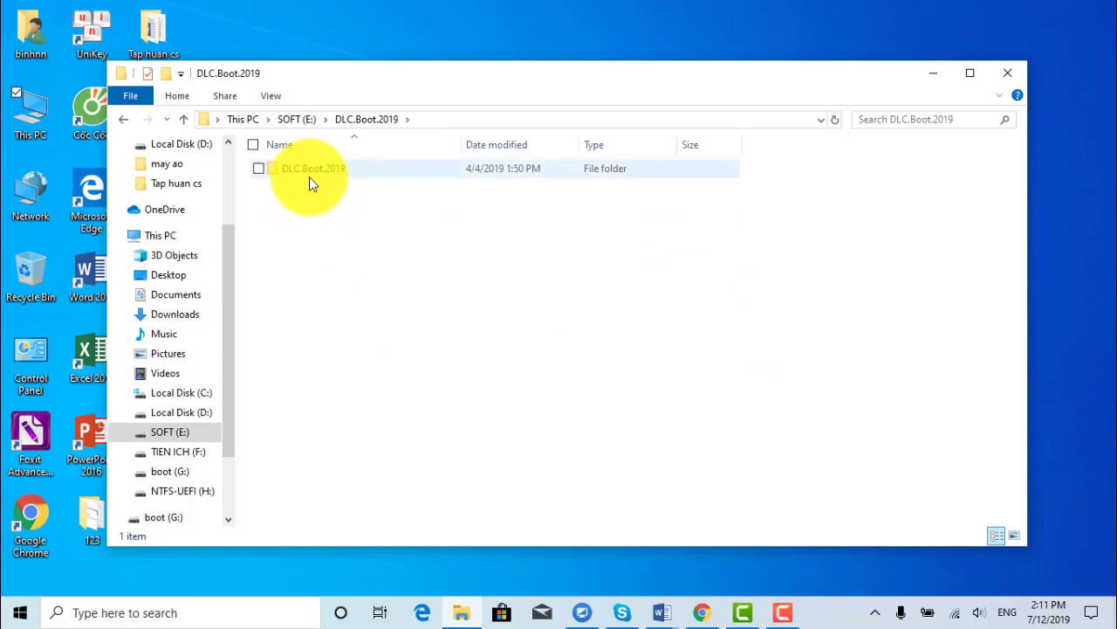
{"action": "left_click", "coordinate": [315, 220]}
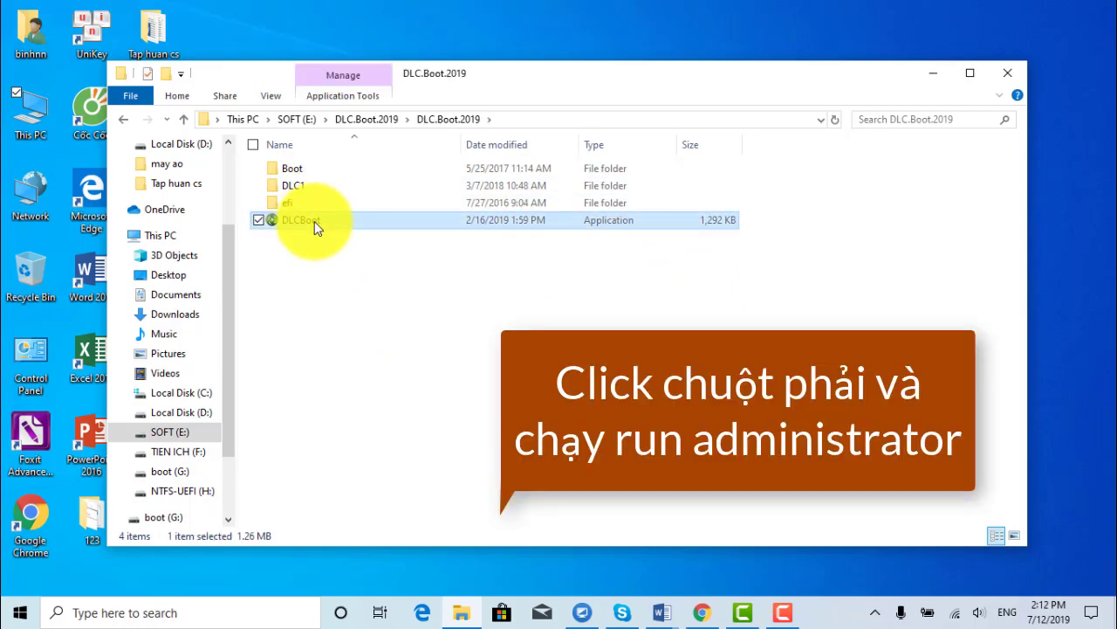
{"action": "right_click", "coordinate": [314, 221]}
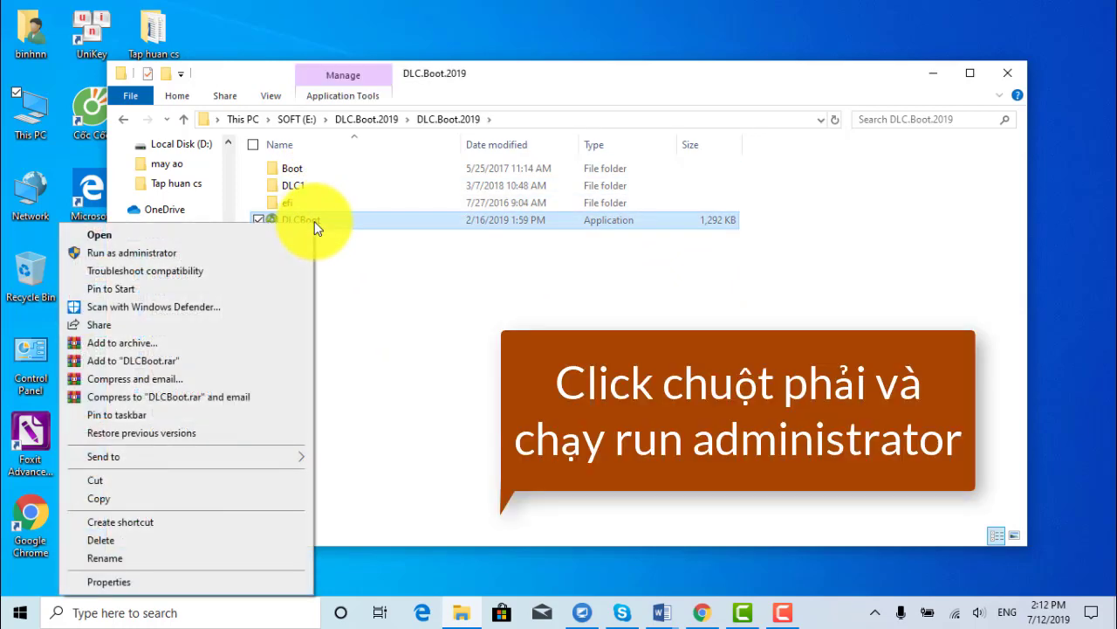
{"action": "left_click", "coordinate": [207, 250]}
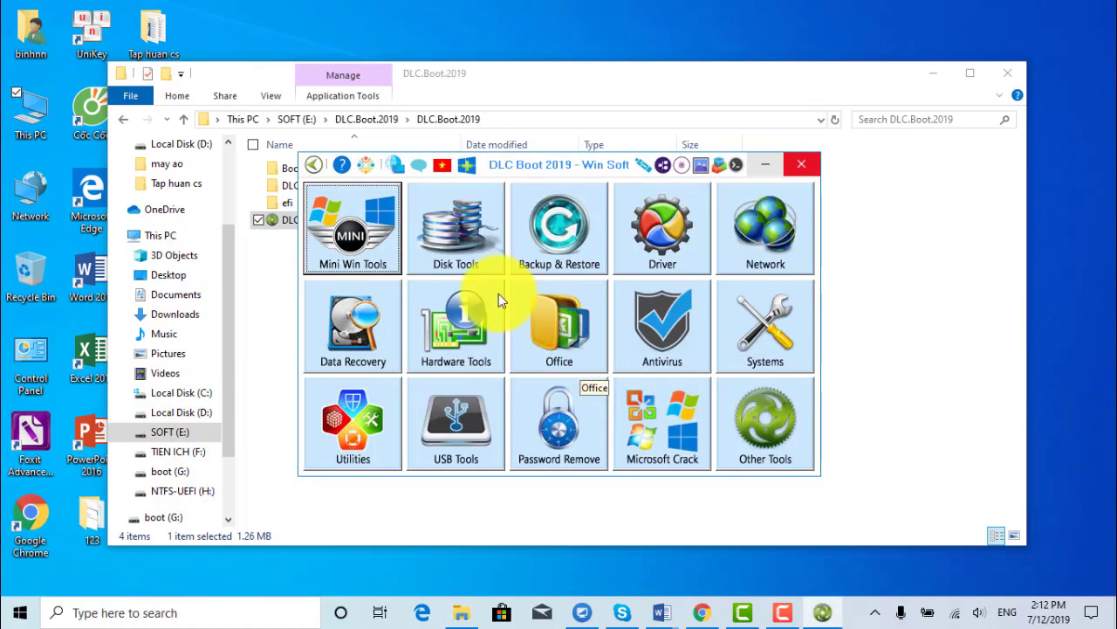
- Create a DLC Boot USB on the 14.8GB USB Flash Disk (G:) using the NTFS (UEFI) format, and confirm the creation
{"action": "left_click", "coordinate": [640, 165]}
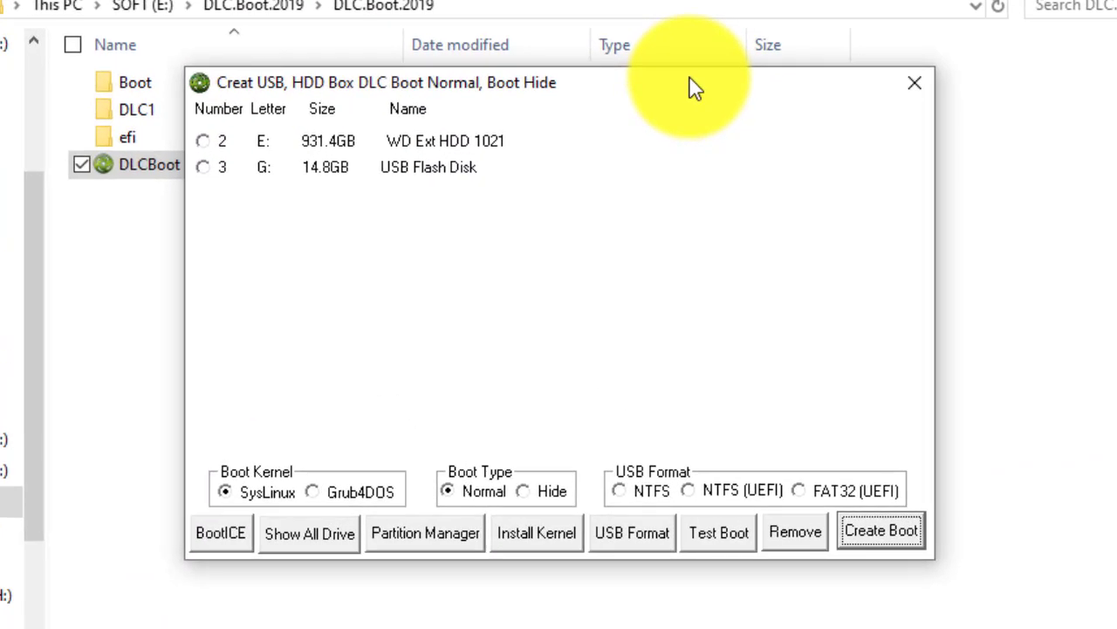
{"action": "left_click", "coordinate": [257, 172]}
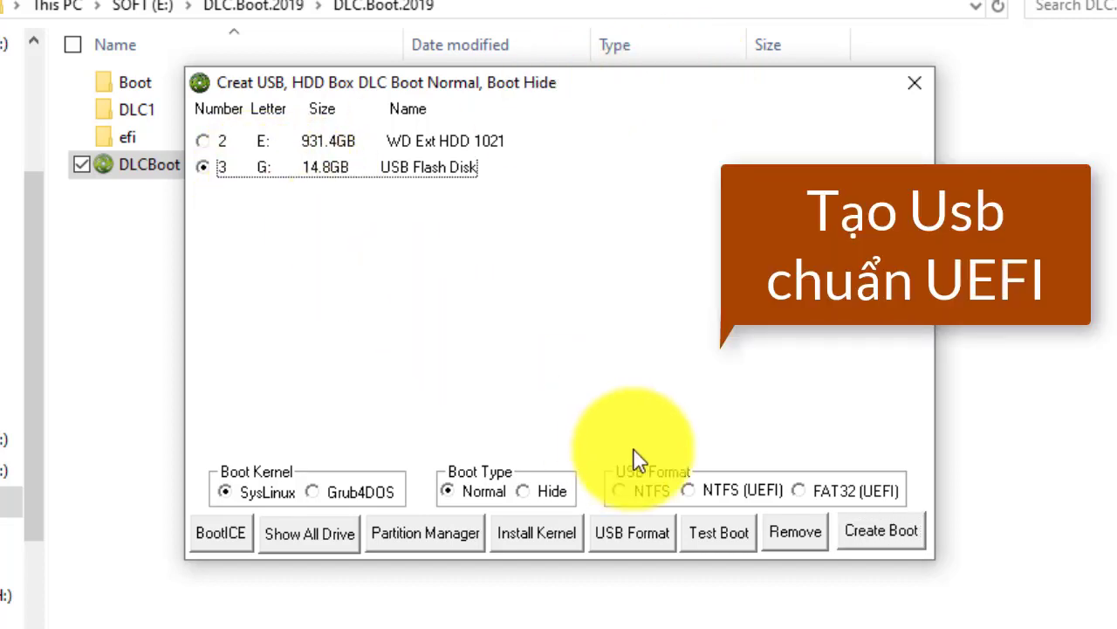
{"action": "left_click", "coordinate": [724, 493]}
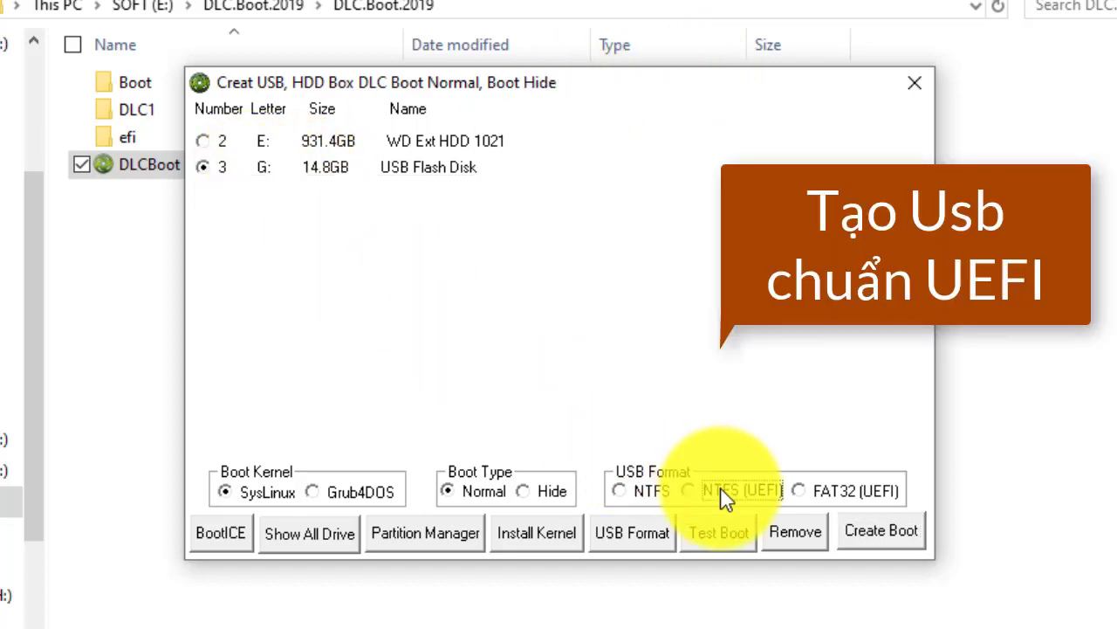
{"action": "left_click", "coordinate": [862, 524]}
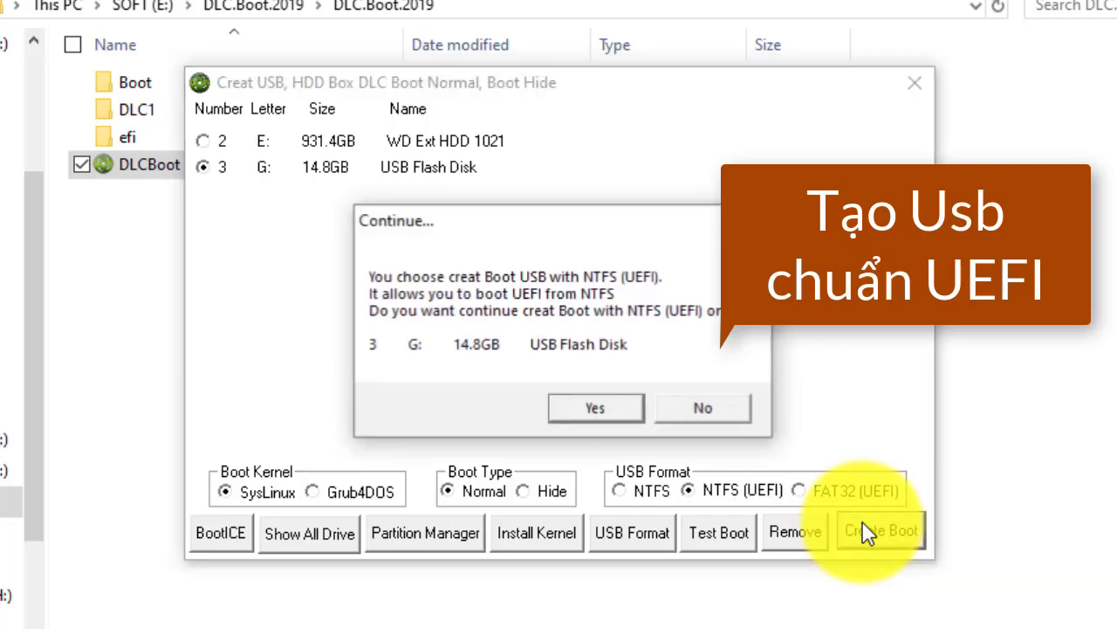
{"action": "left_click", "coordinate": [594, 406]}
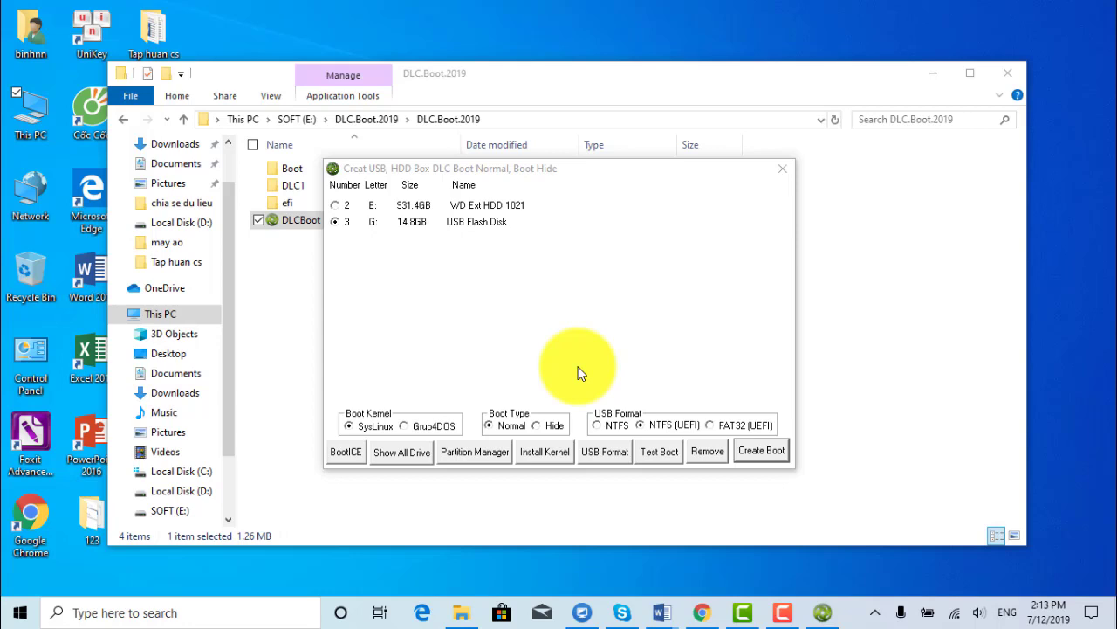
- Examine the drives in This PC while the boot USB is being created
{"action": "left_click", "coordinate": [229, 427]}
{"action": "left_click_drag", "start_coordinate": [226, 427], "coordinate": [232, 481]}
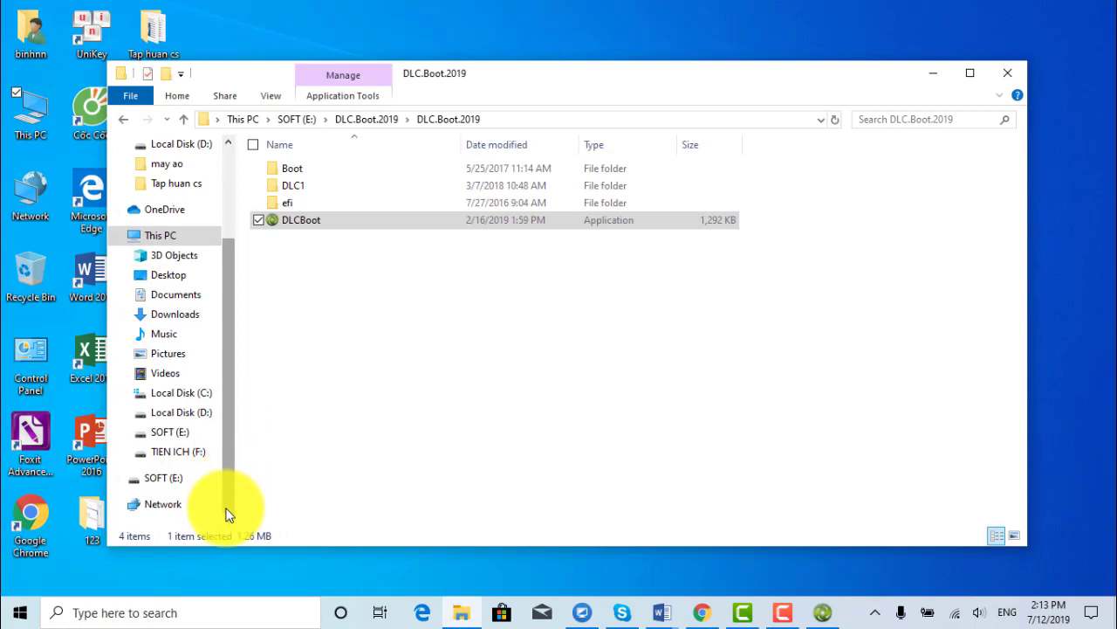
{"action": "scroll", "coordinate": [218, 465], "scroll_direction": "up", "scroll_amount": 1}
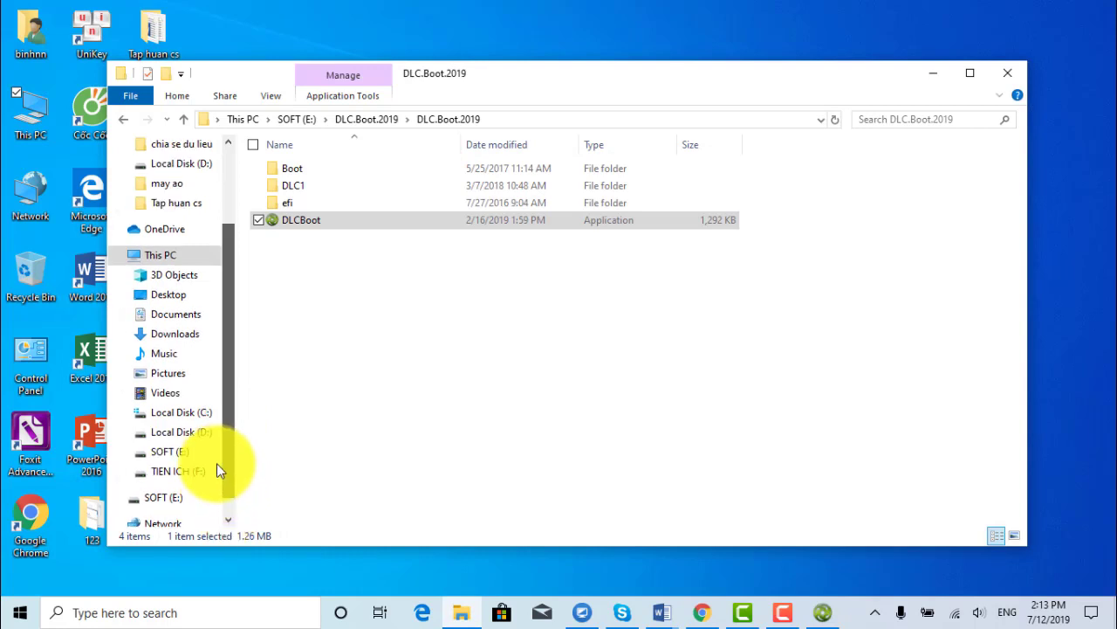
{"action": "left_click", "coordinate": [148, 260]}
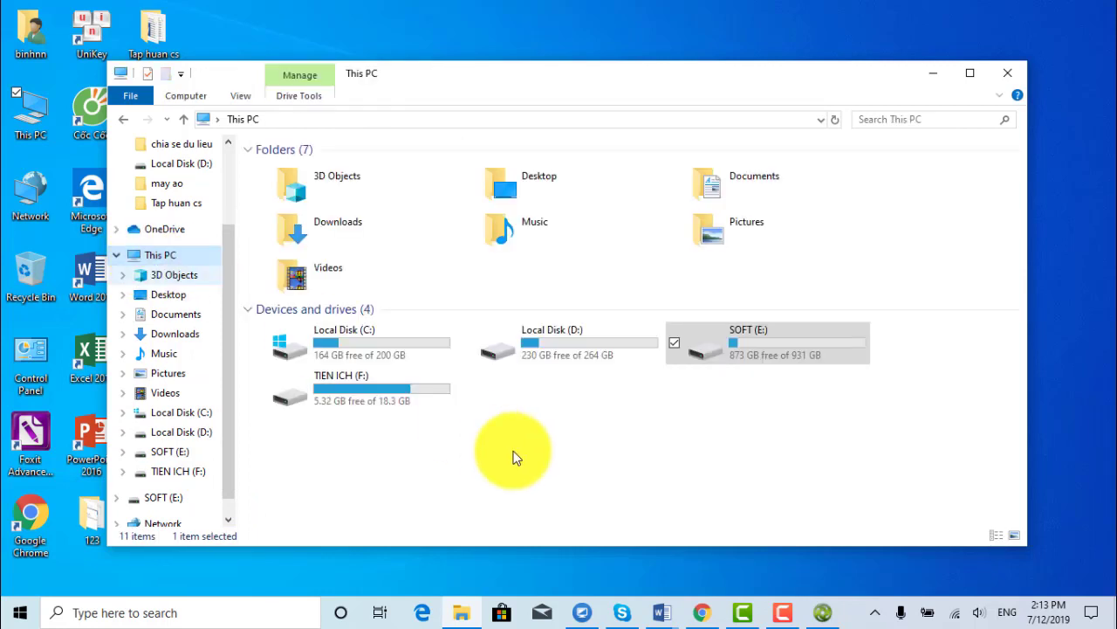
{"action": "mouse_move", "coordinate": [824, 621]}
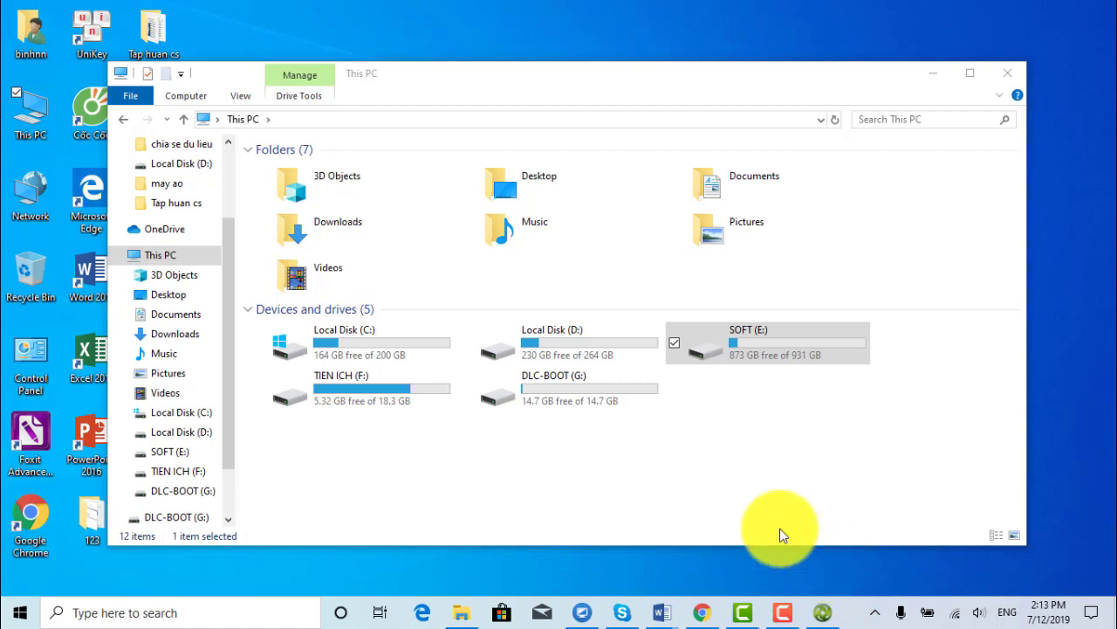
{"action": "left_click", "coordinate": [550, 407]}
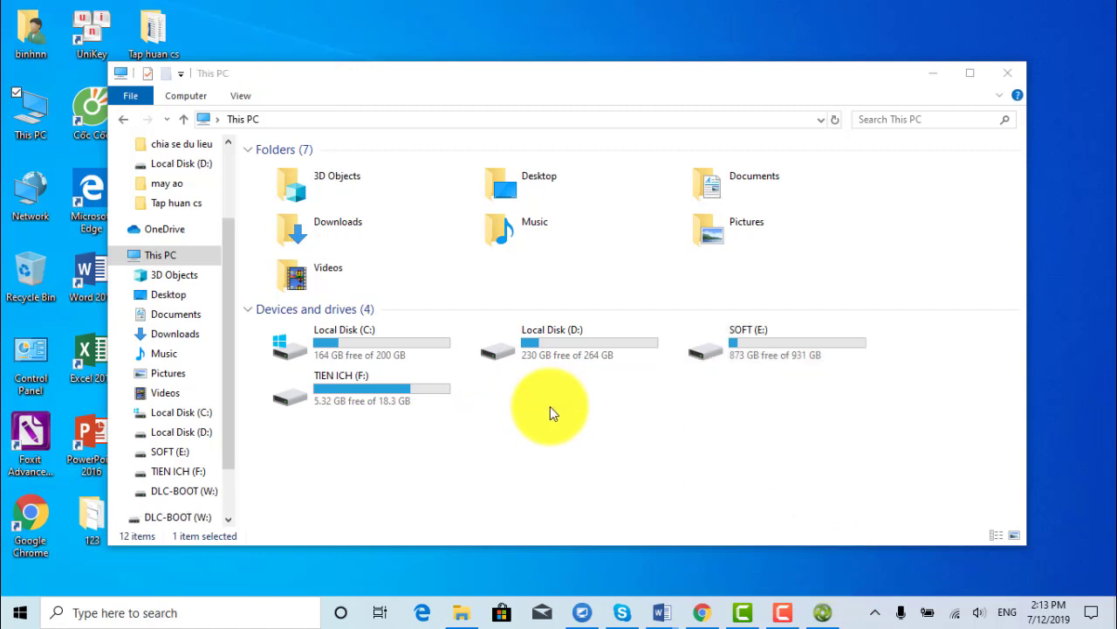
{"action": "key", "text": "Return"}
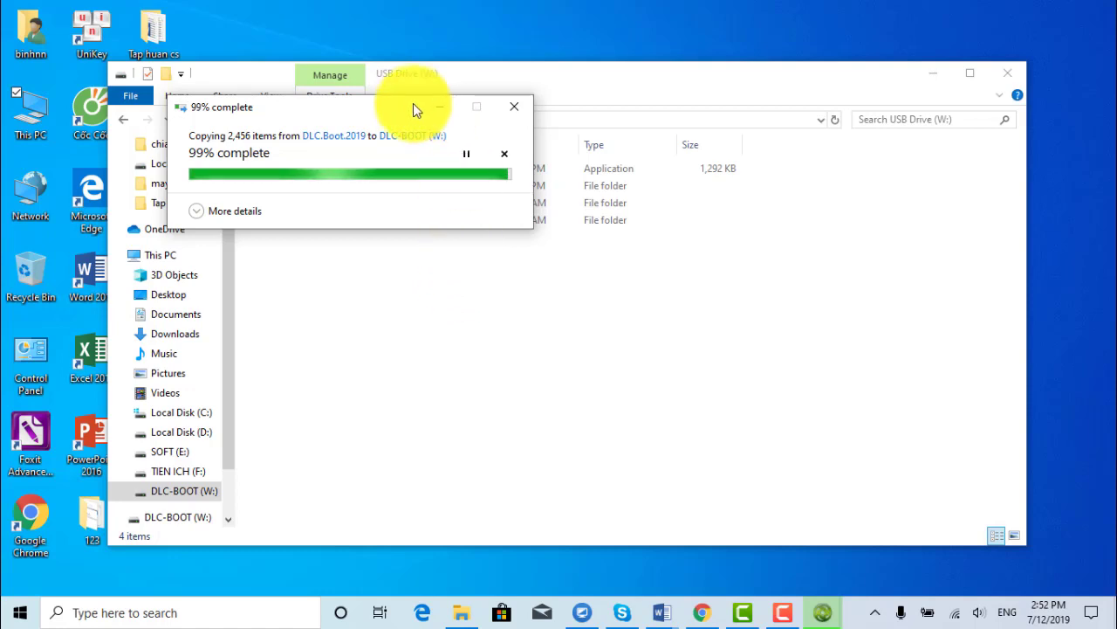
- Move the copy progress window aside and return from the DLC-BOOT drive to This PC
{"action": "left_click_drag", "start_coordinate": [412, 106], "coordinate": [455, 179]}
{"action": "left_click_drag", "start_coordinate": [498, 243], "coordinate": [536, 294]}
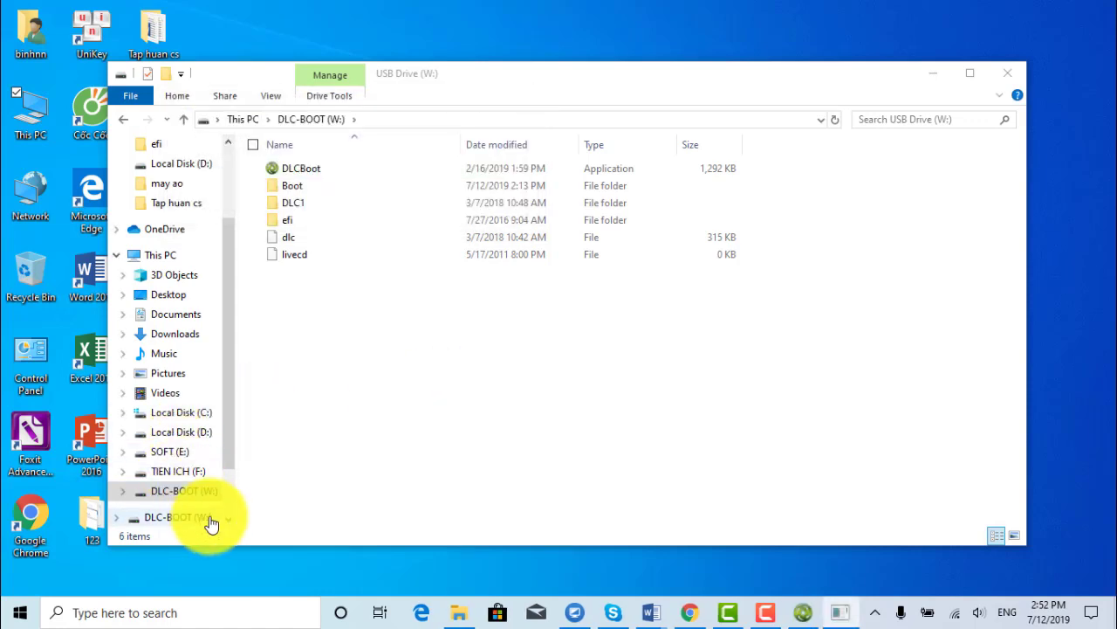
{"action": "key", "text": "alt+Up"}
{"action": "left_click", "coordinate": [543, 498]}
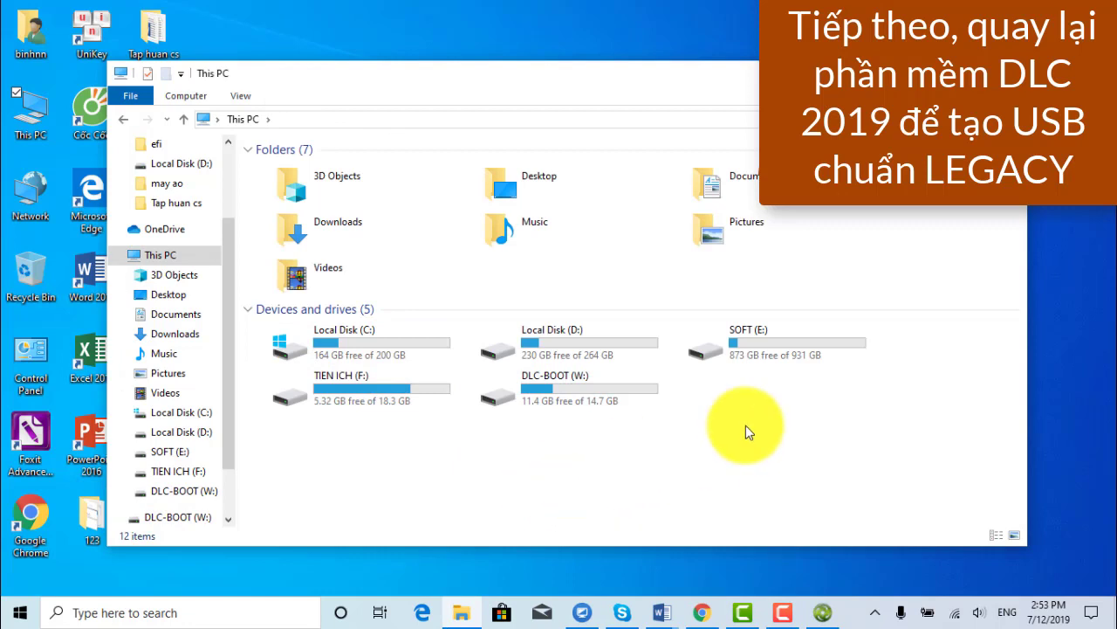
- Go back to the inner DLC.Boot.2019 folder on SOFT (E:) and run DLCBoot as administrator again
{"action": "left_click", "coordinate": [758, 354]}
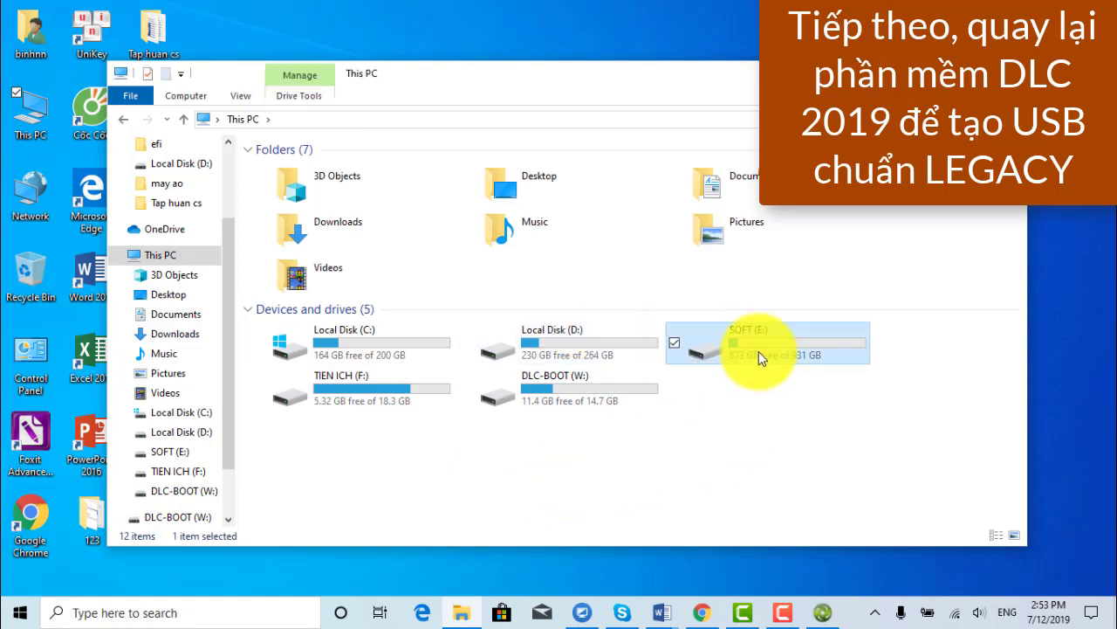
{"action": "double_click", "coordinate": [759, 351]}
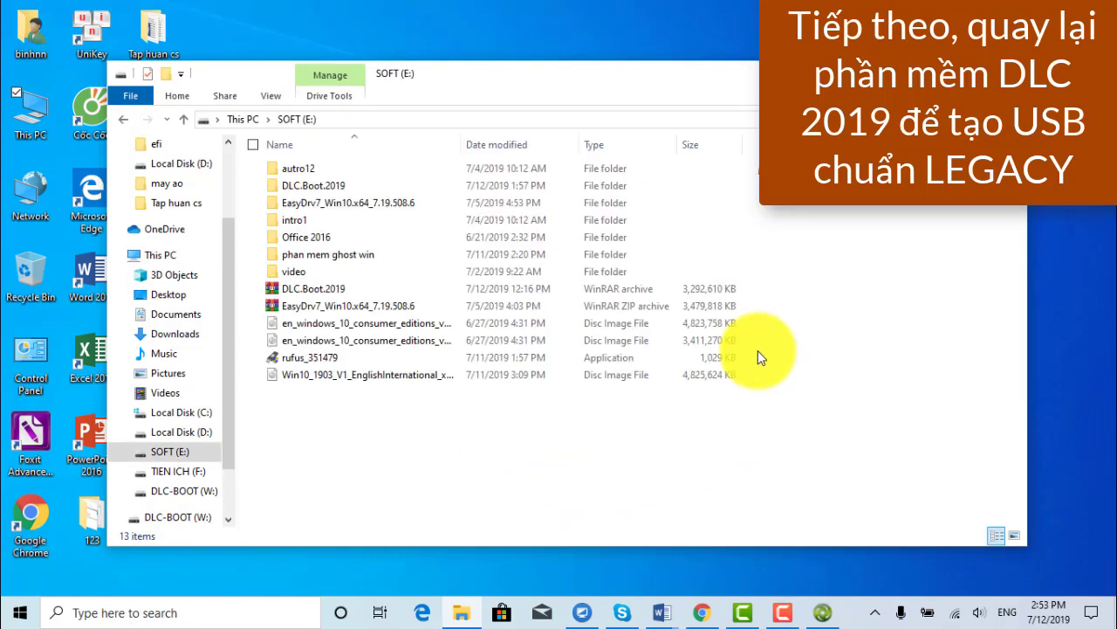
{"action": "double_click", "coordinate": [340, 189]}
{"action": "left_click", "coordinate": [318, 176]}
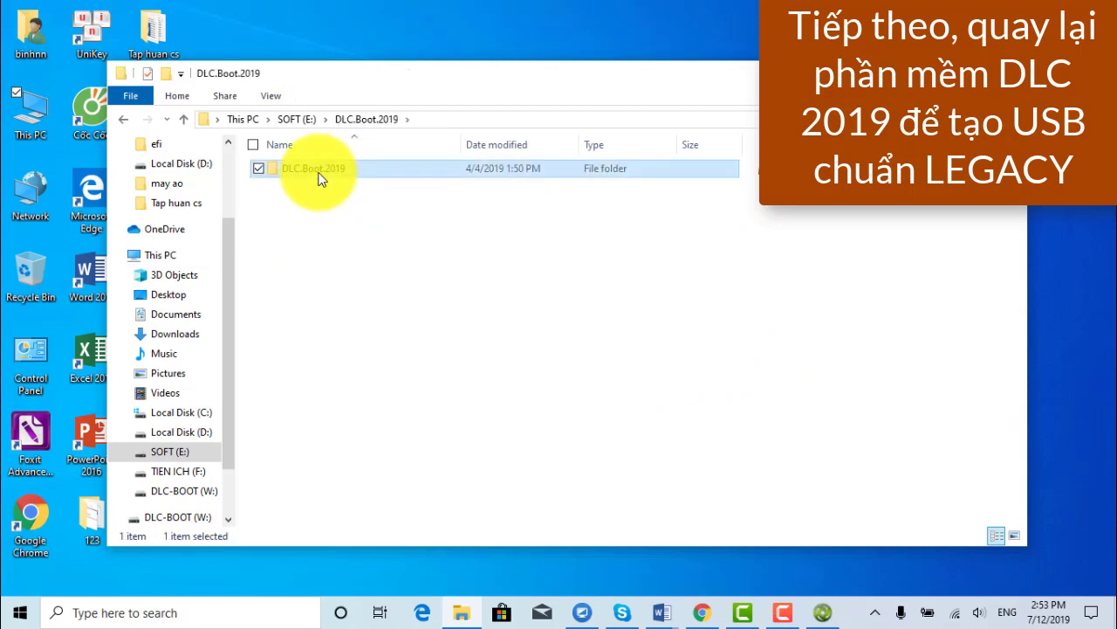
{"action": "double_click", "coordinate": [319, 177]}
{"action": "left_click", "coordinate": [312, 218]}
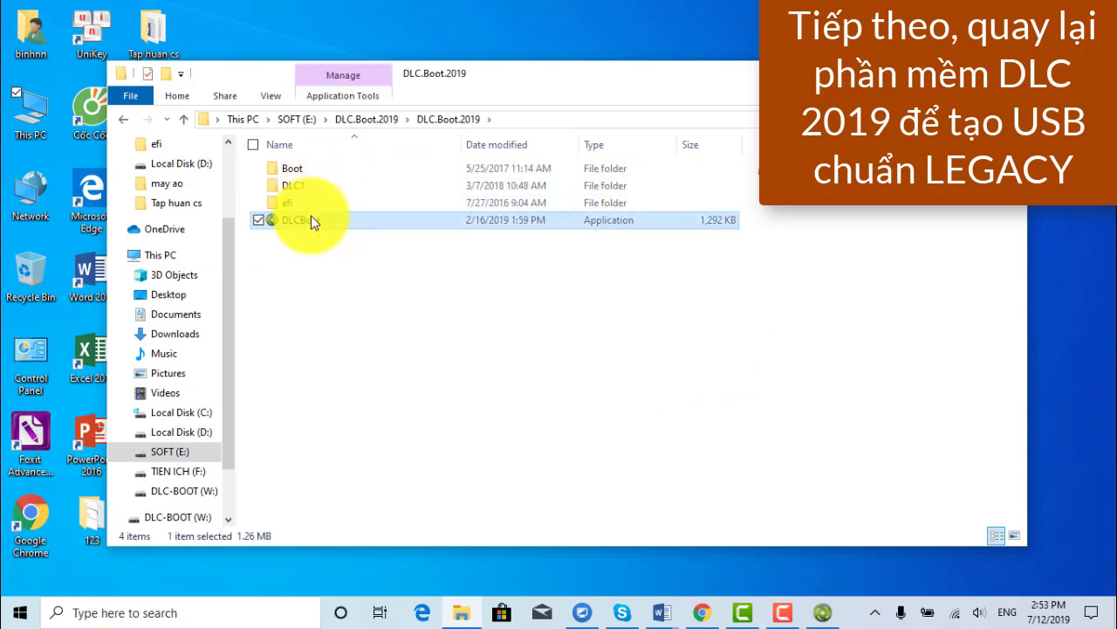
{"action": "right_click", "coordinate": [311, 215]}
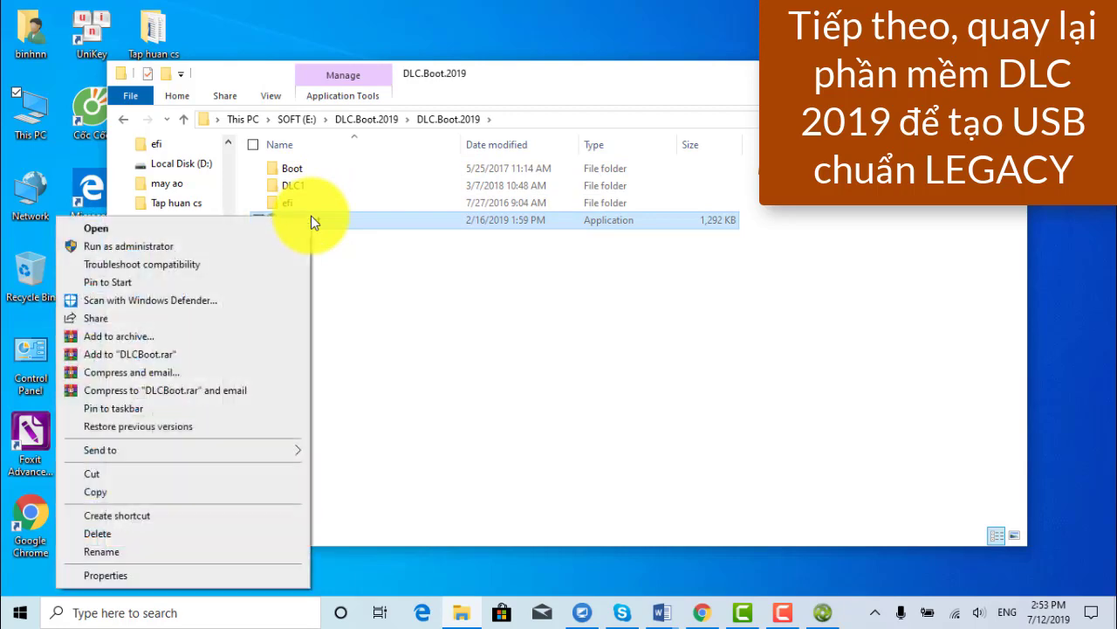
{"action": "left_click", "coordinate": [145, 249]}
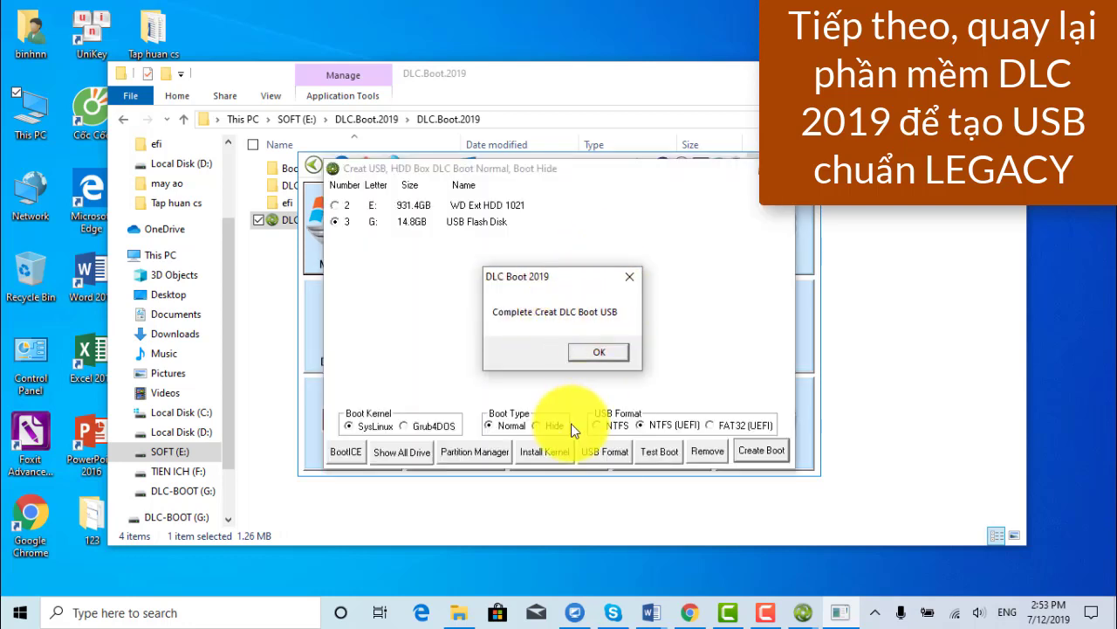
- Dismiss the USB creation message and install the SysLinux kernel on the USB Flash Disk
{"action": "left_click", "coordinate": [587, 351]}
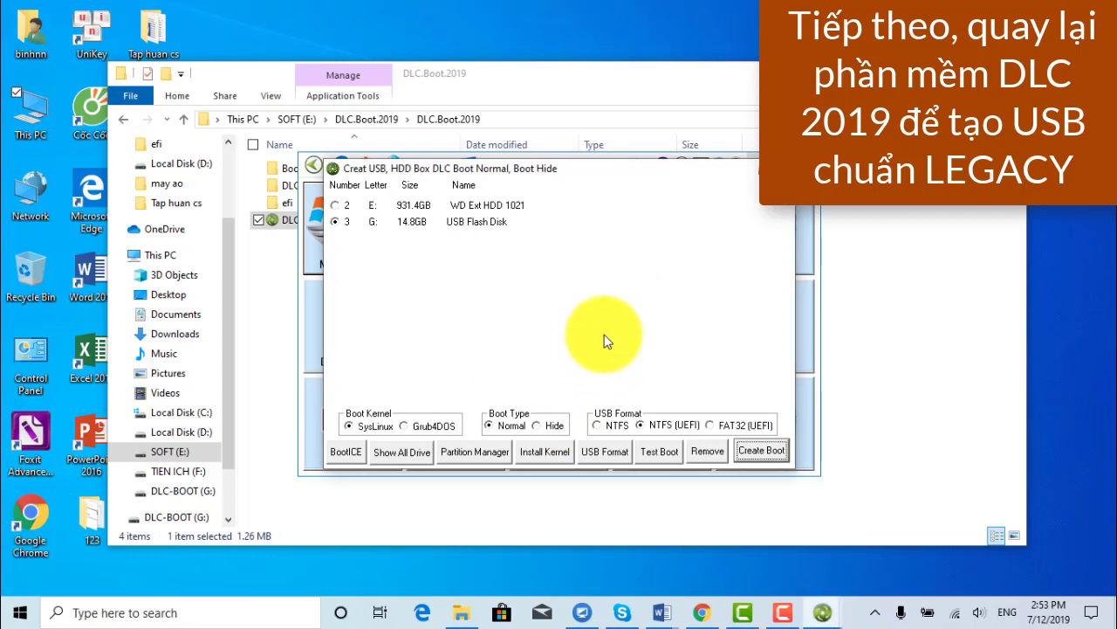
{"action": "left_click", "coordinate": [546, 452]}
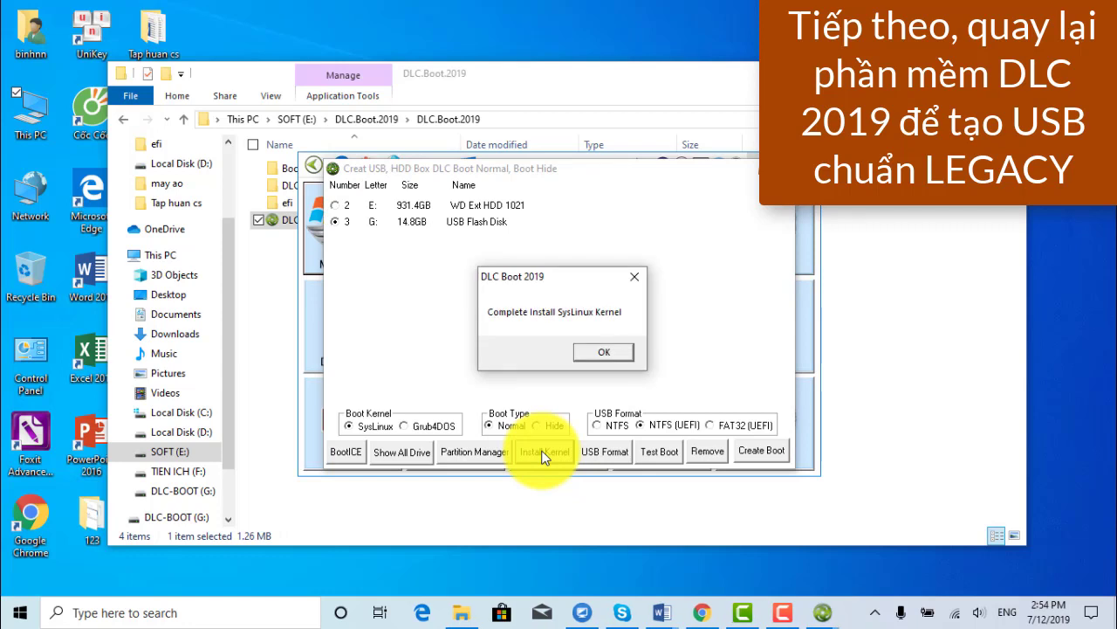
{"action": "left_click", "coordinate": [606, 356]}
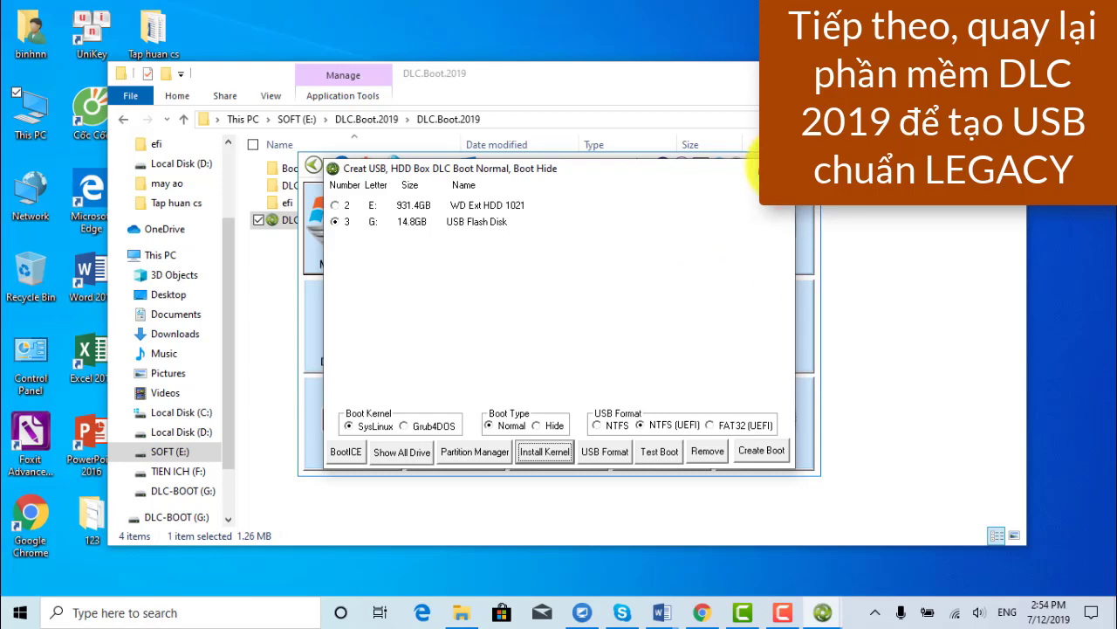
- Reopen the boot USB creator, select the 14.8GB USB Flash Disk and reinstall the SysLinux kernel
{"action": "left_click", "coordinate": [783, 168]}
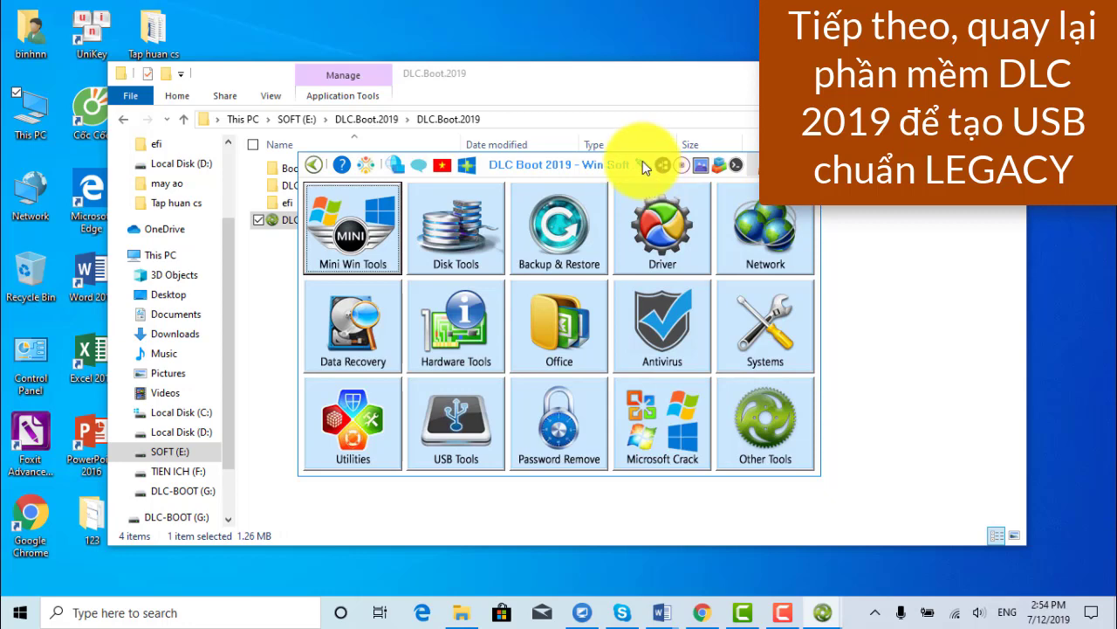
{"action": "left_click", "coordinate": [642, 163]}
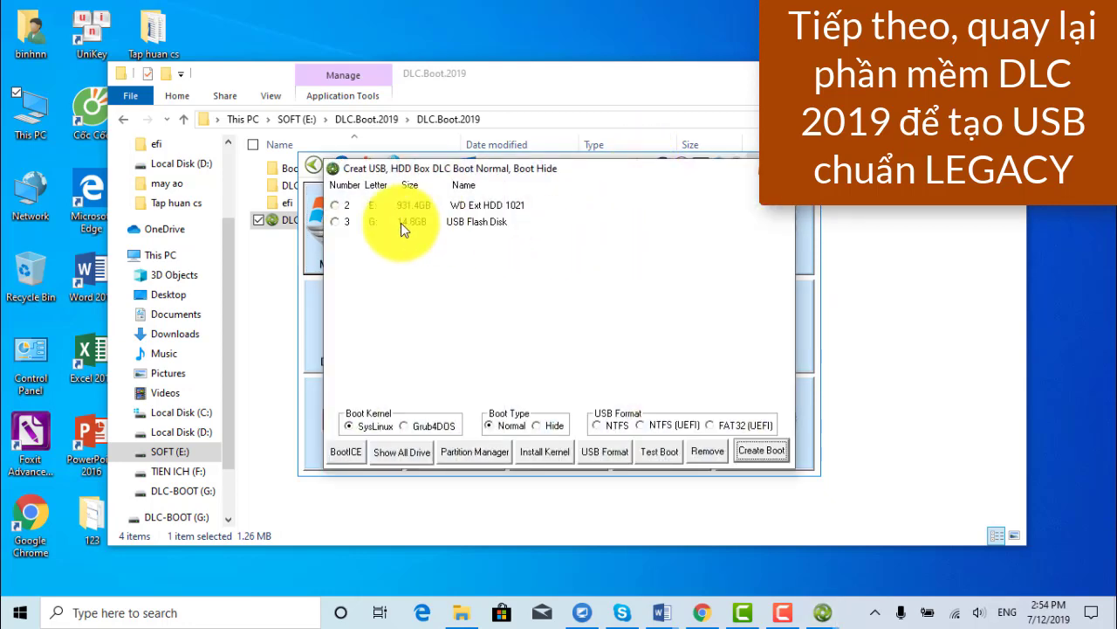
{"action": "left_click", "coordinate": [336, 223]}
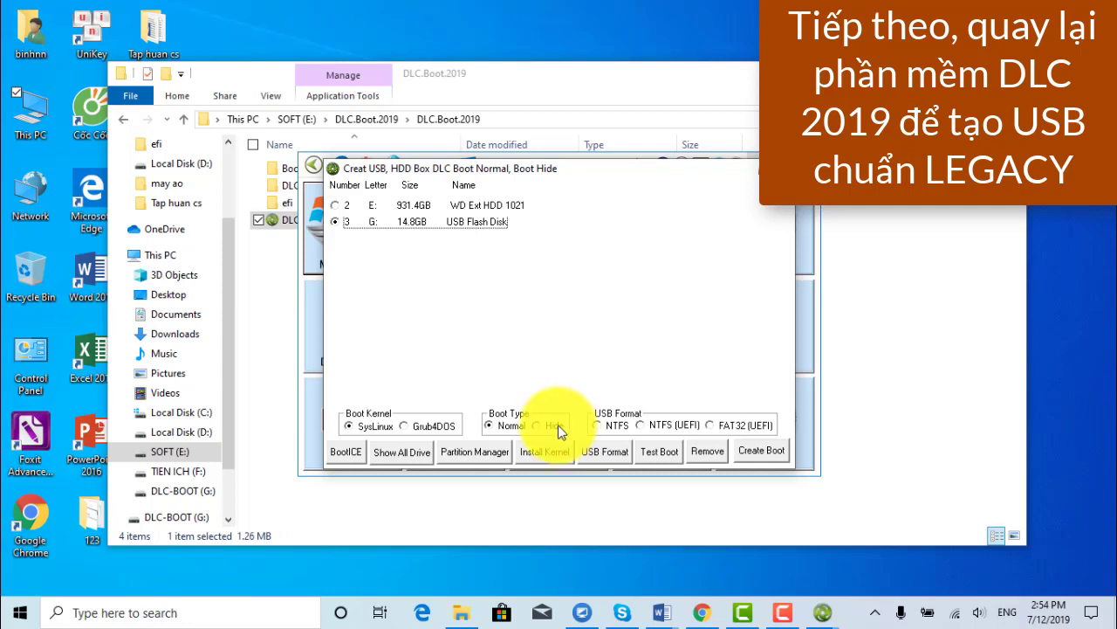
{"action": "left_click", "coordinate": [544, 452]}
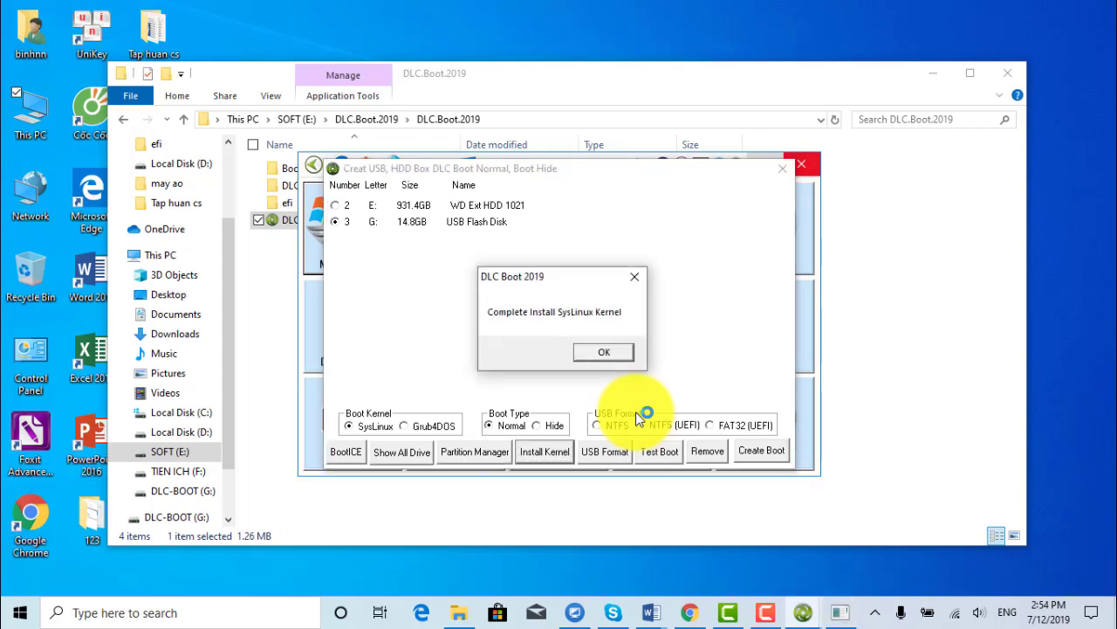
{"action": "left_click", "coordinate": [614, 351]}
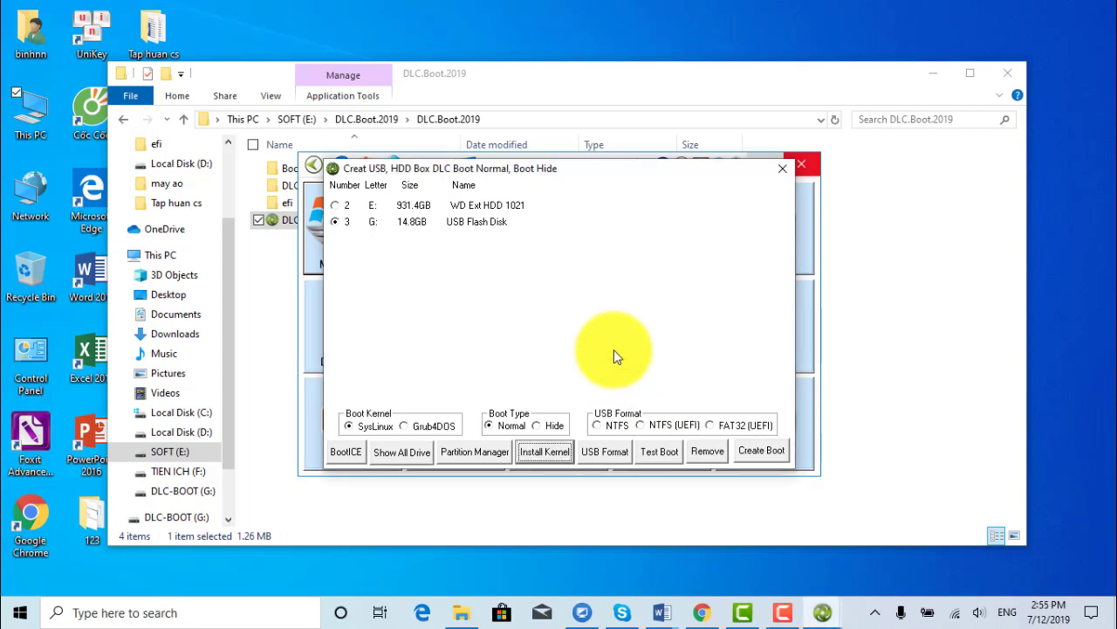
- Activate the 14.8 GB DLC-BOOT partition of the USB Flash Disk with BOOTICE's partition management and exit BOOTICE
{"action": "left_click", "coordinate": [350, 452]}
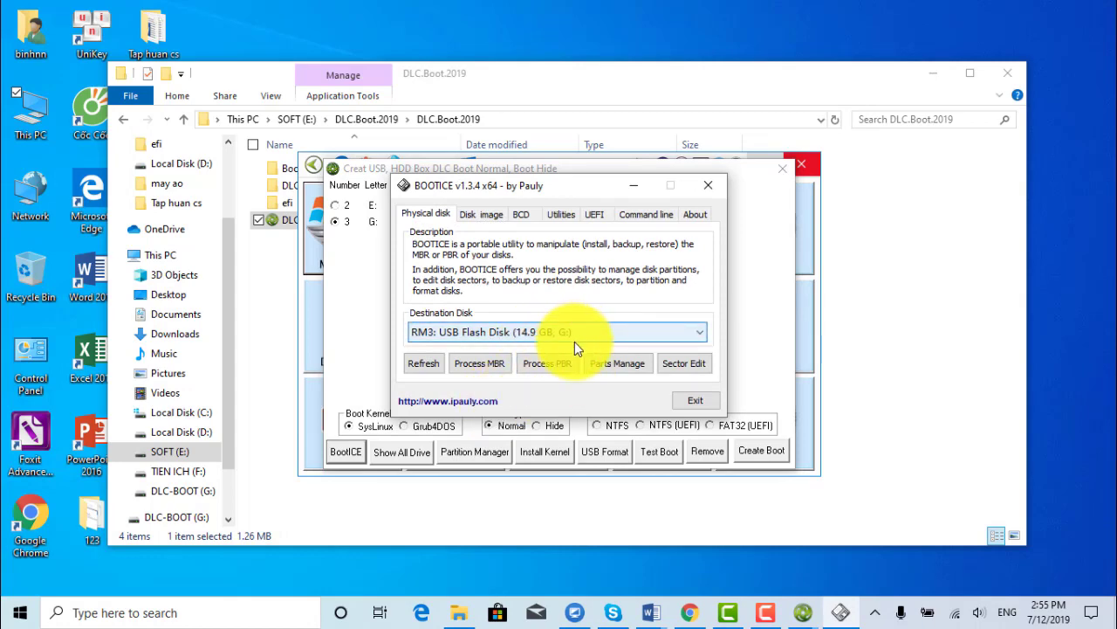
{"action": "left_click", "coordinate": [599, 359]}
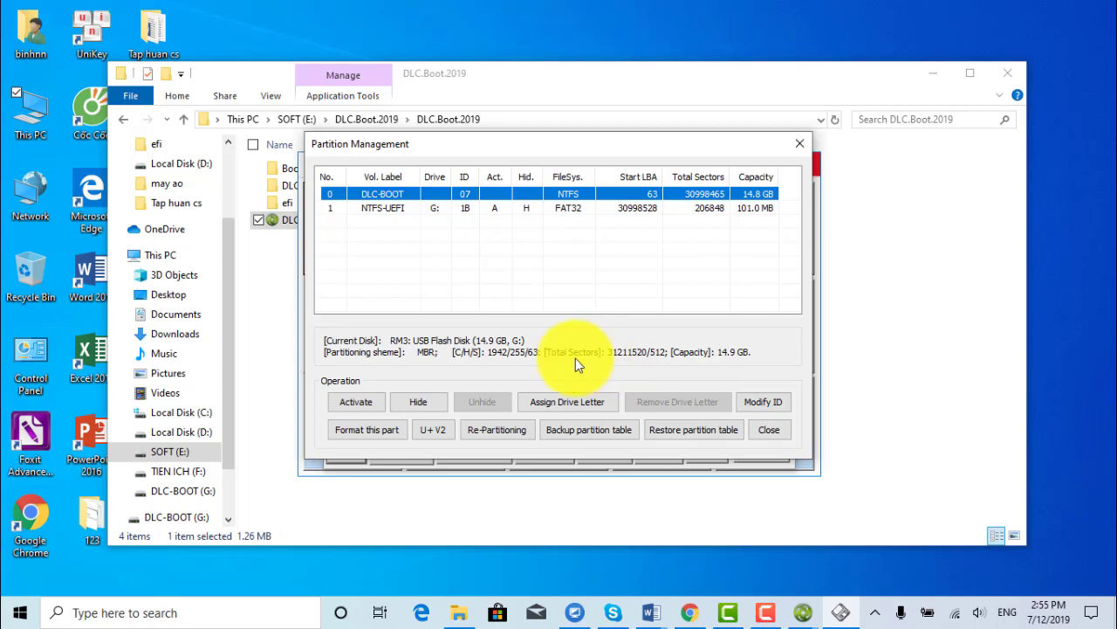
{"action": "left_click", "coordinate": [368, 401]}
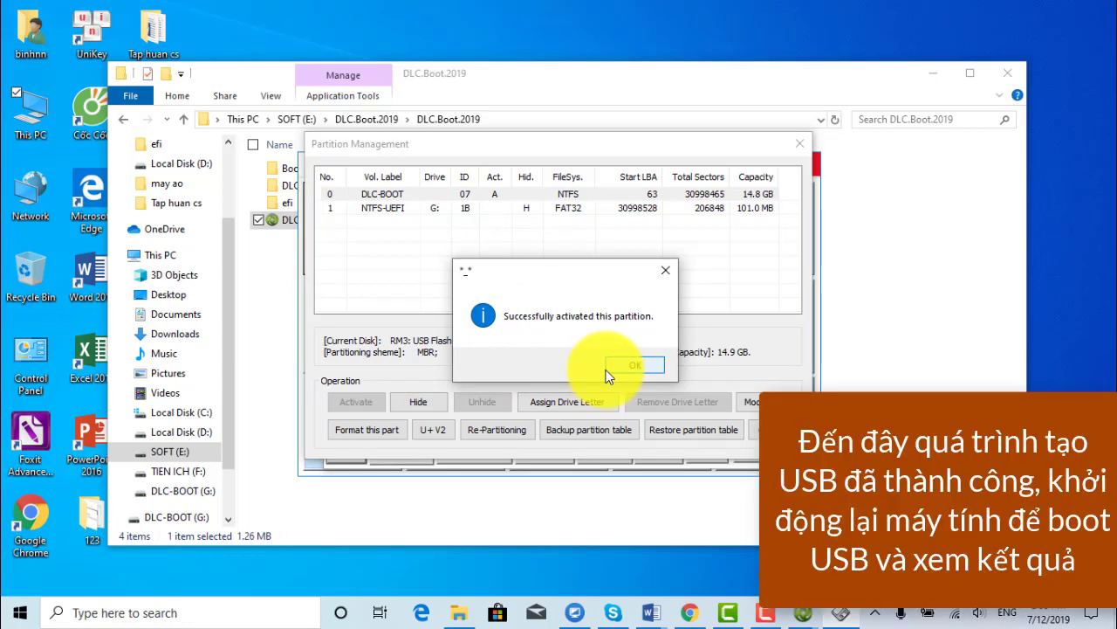
{"action": "left_click", "coordinate": [647, 367]}
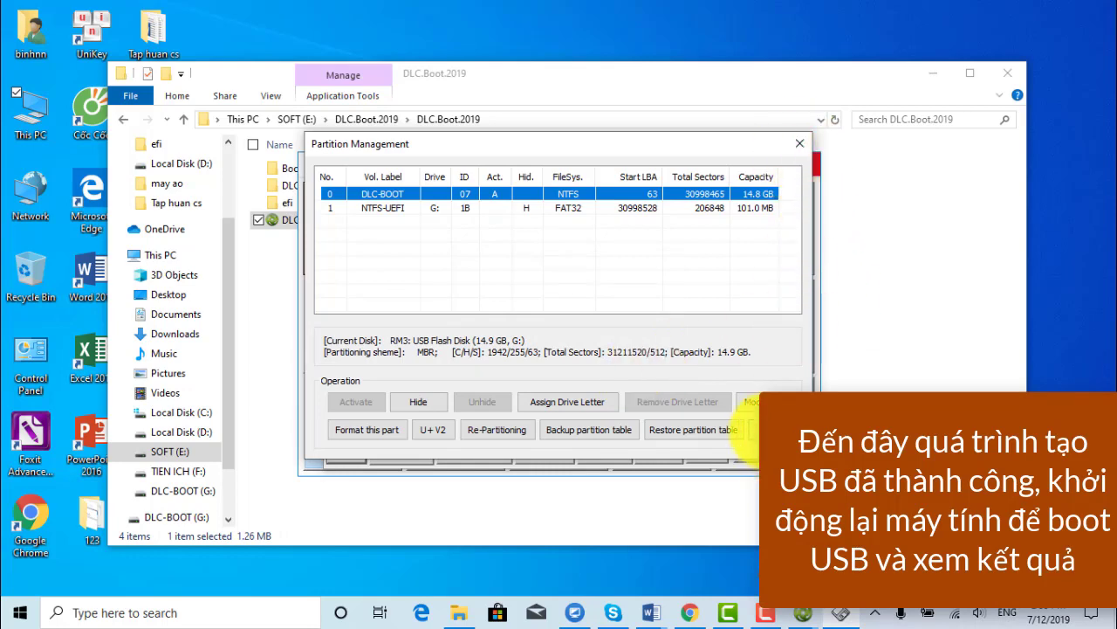
{"action": "left_click", "coordinate": [803, 147]}
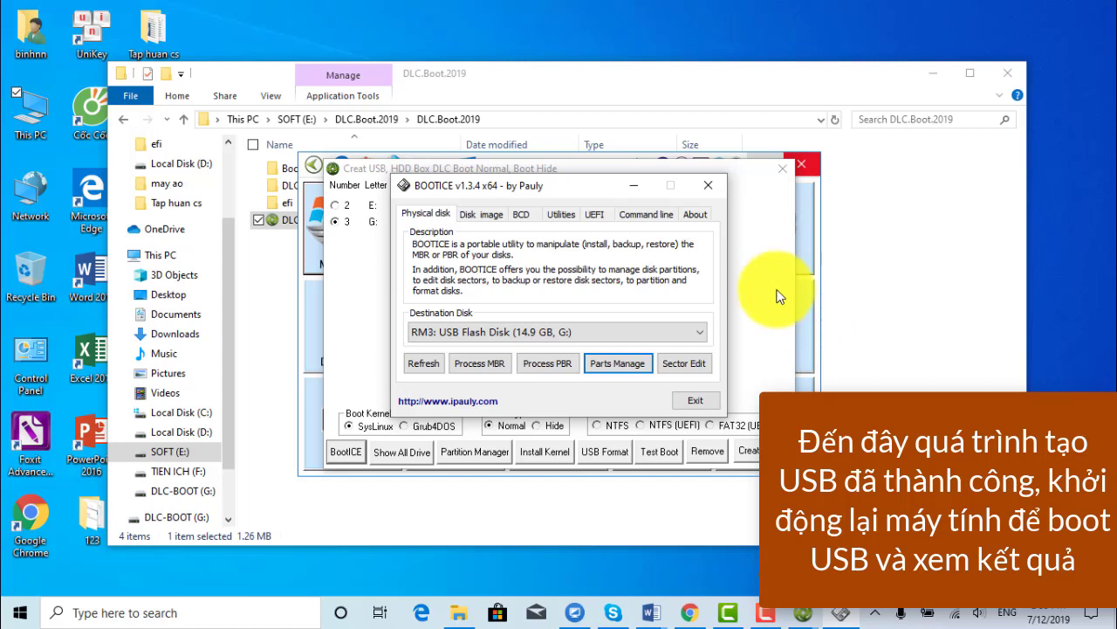
{"action": "left_click", "coordinate": [694, 400]}
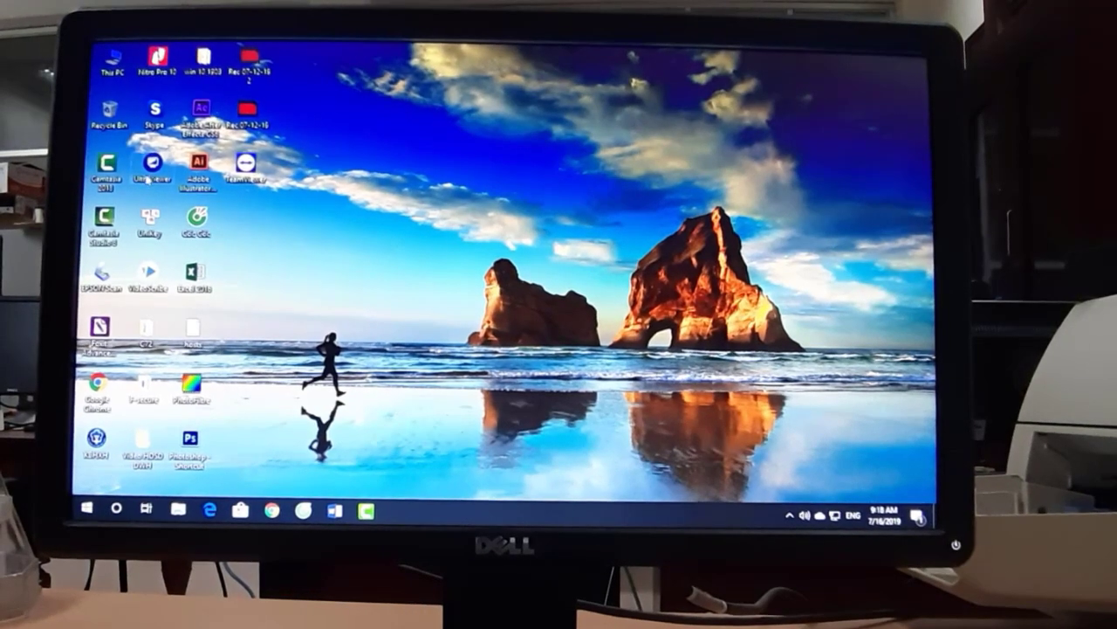
- Check the contents of the DLC-BOOT (G:) drive from This PC and close the window
{"action": "double_click", "coordinate": [122, 73]}
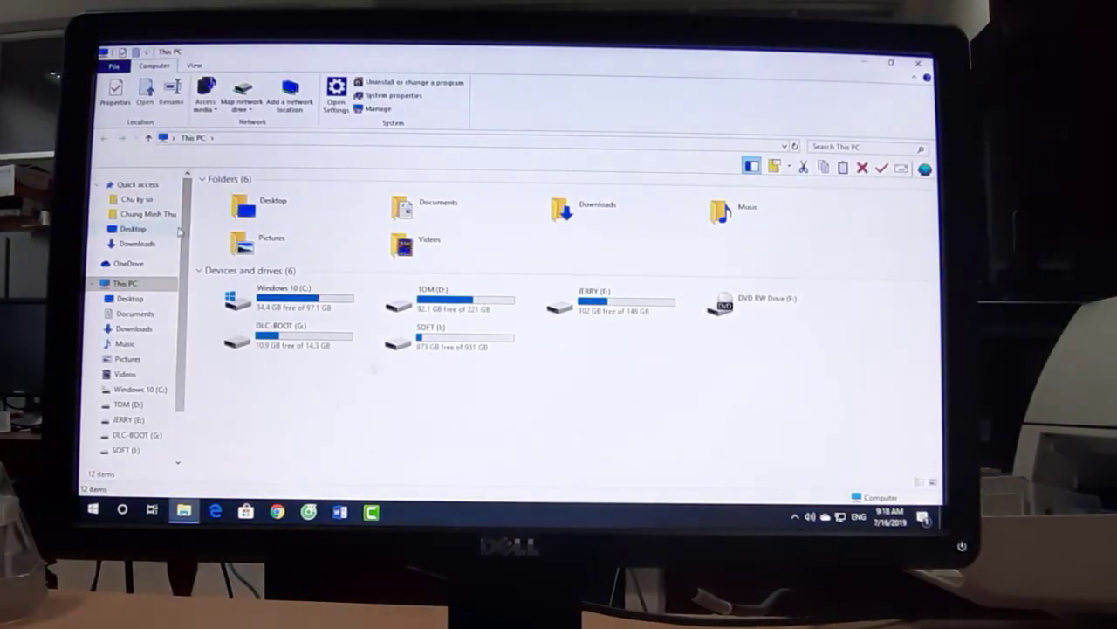
{"action": "double_click", "coordinate": [280, 345]}
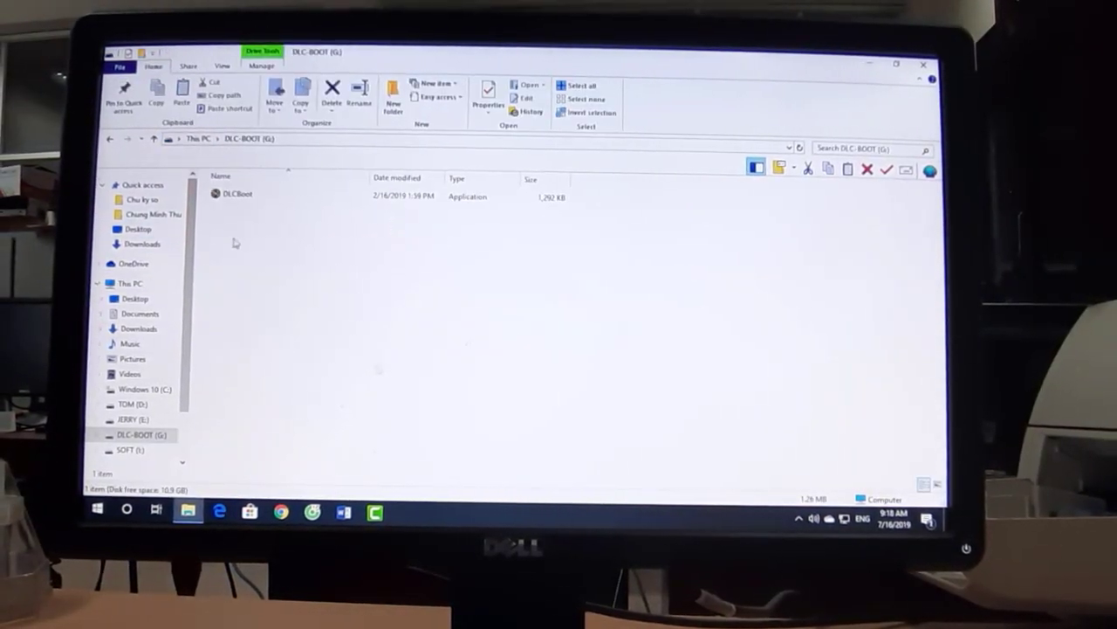
{"action": "left_click", "coordinate": [925, 64]}
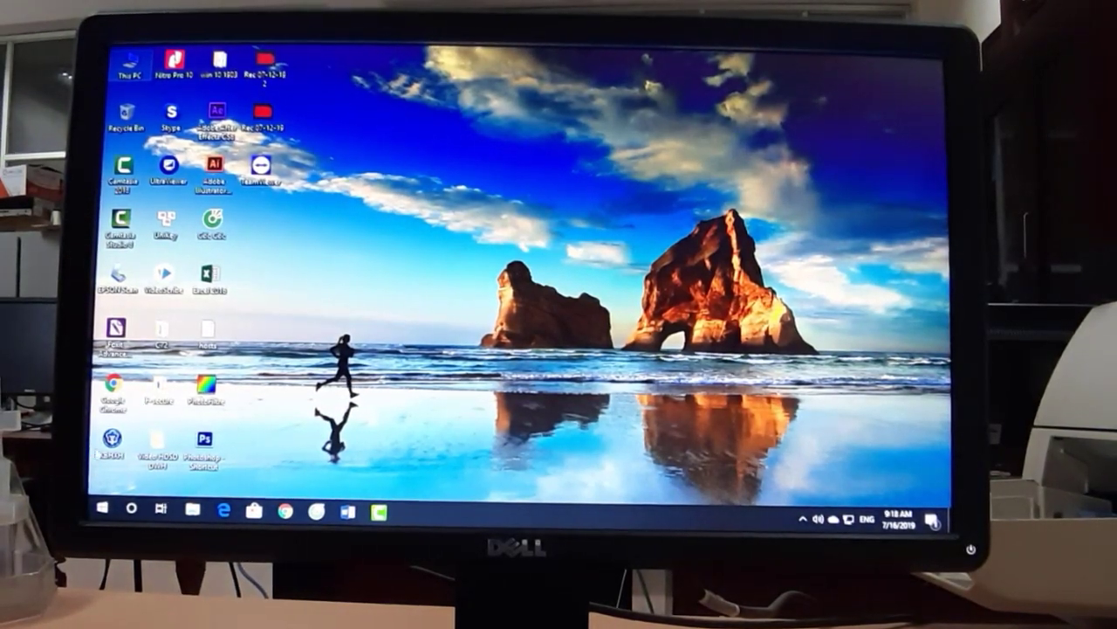
- Restart the computer from Windows and bring up the one-time boot menu at the Dell startup screen
{"action": "left_click", "coordinate": [103, 506]}
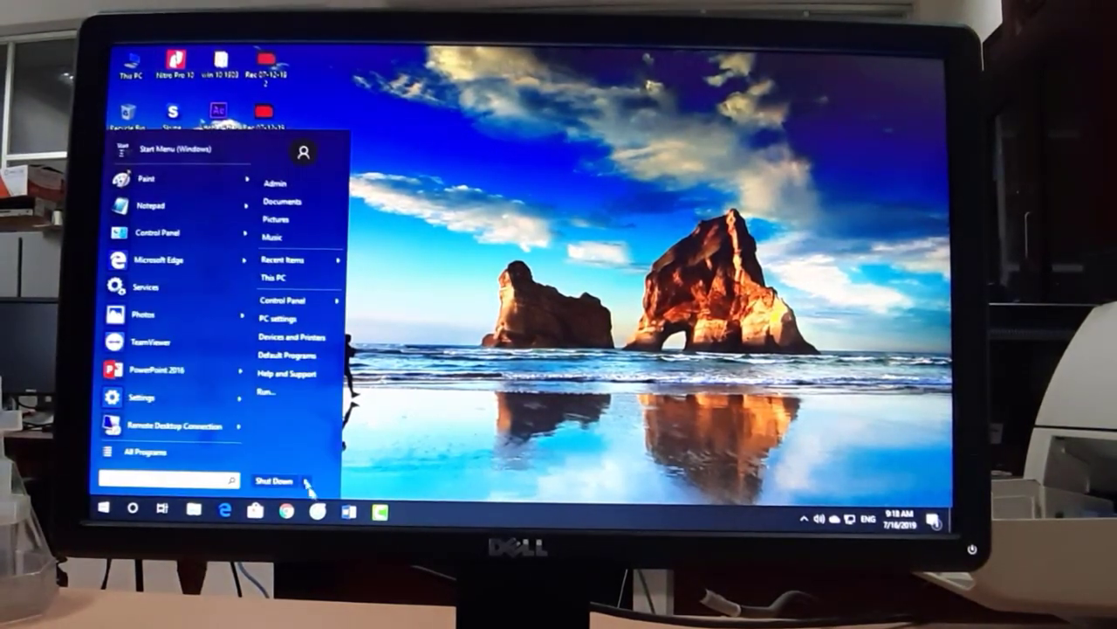
{"action": "mouse_move", "coordinate": [316, 483]}
{"action": "left_click", "coordinate": [338, 452]}
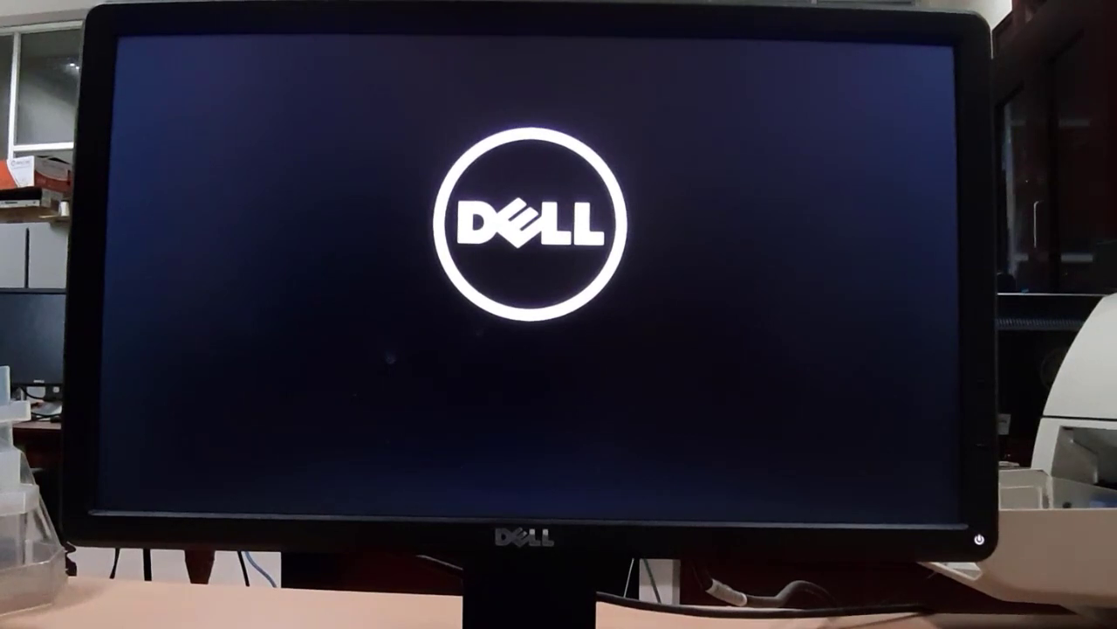
{"action": "key", "text": "F12"}
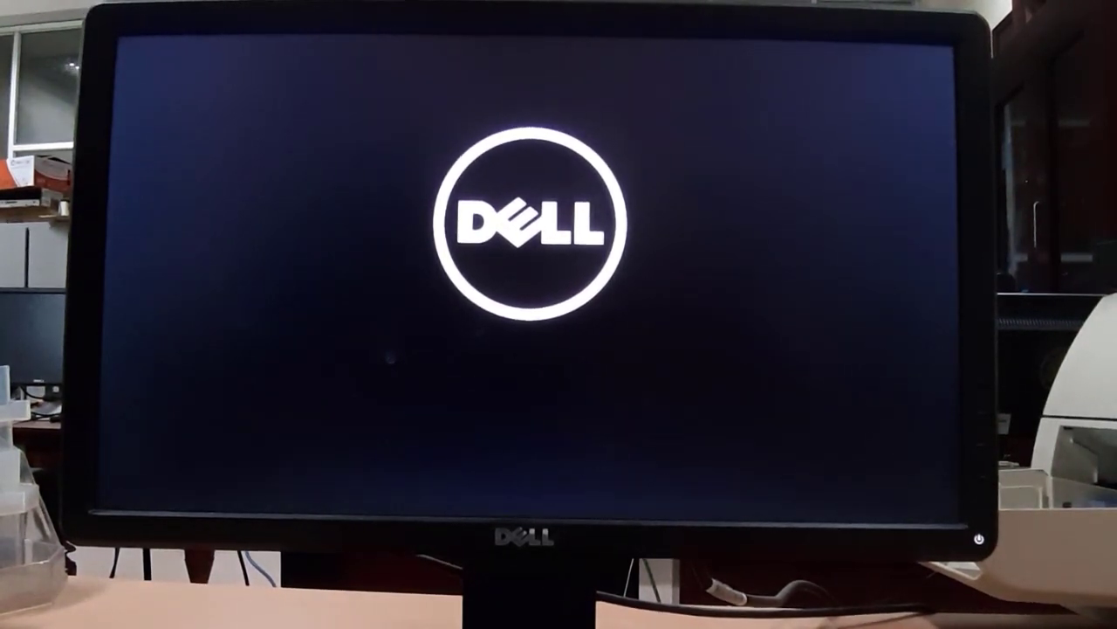
{"action": "key", "text": "F12"}
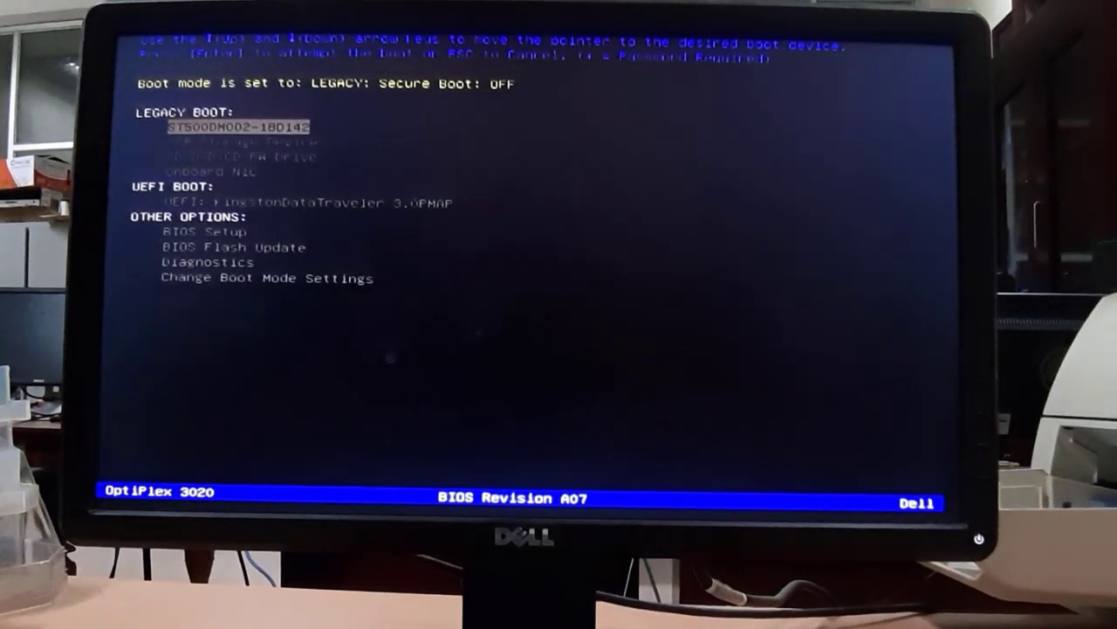
- Look through the legacy boot entries and boot from the UEFI: KingstonDataTraveler 3.0PMAP device
{"action": "key", "text": "Down"}
{"action": "key", "text": "Up"}
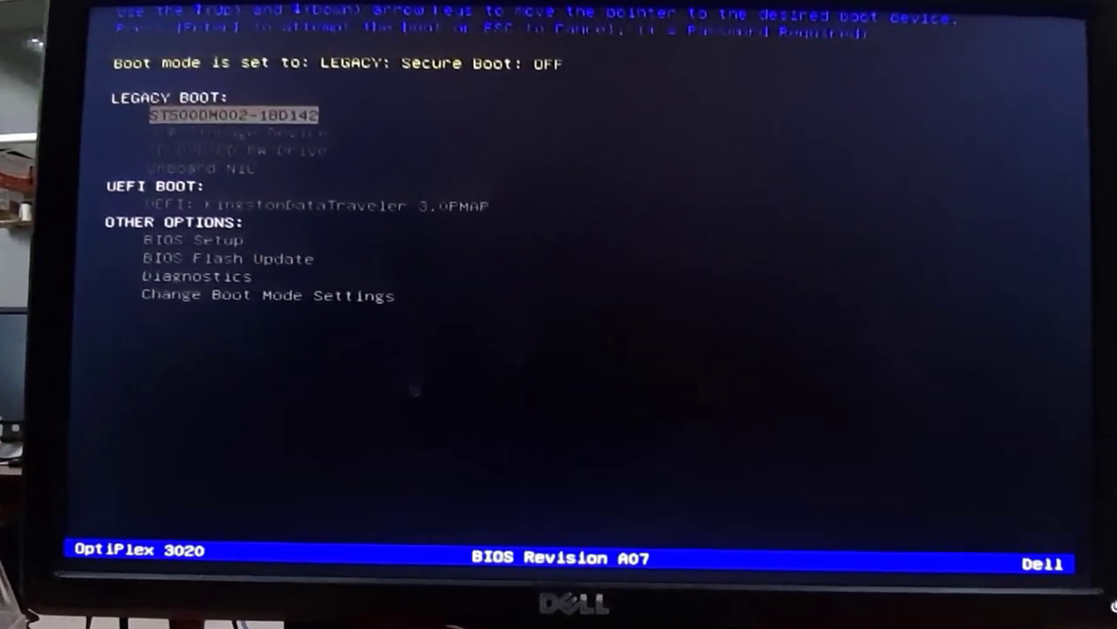
{"action": "key", "text": "Down"}
{"action": "key", "text": "Down"}
{"action": "key", "text": "Down"}
{"action": "key", "text": "Down"}
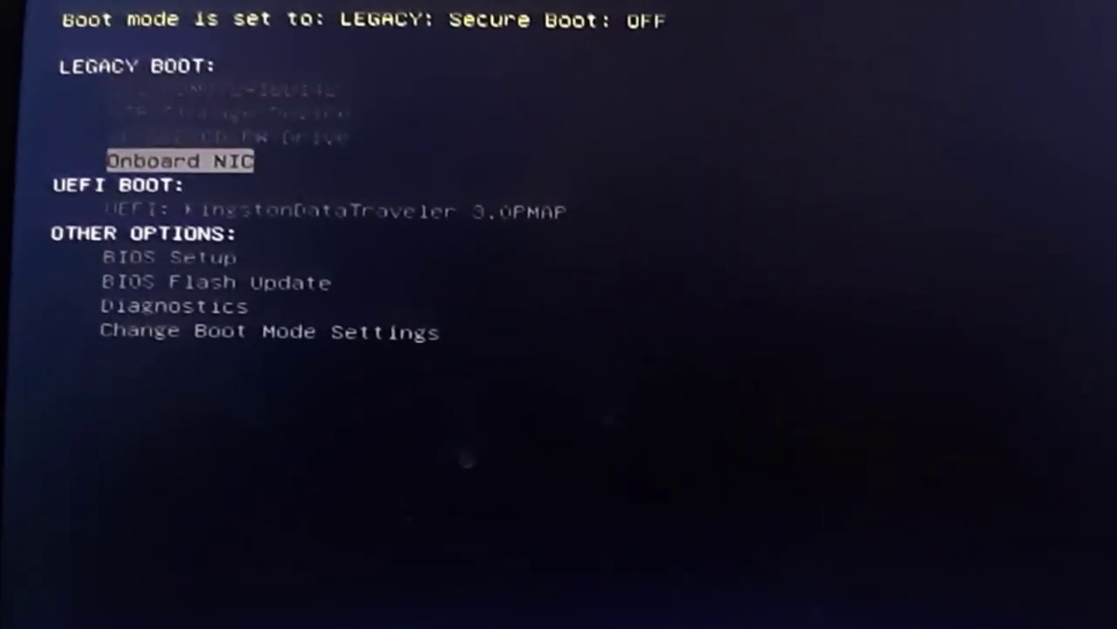
{"action": "key", "text": "Up"}
{"action": "key", "text": "Up"}
{"action": "key", "text": "Up"}
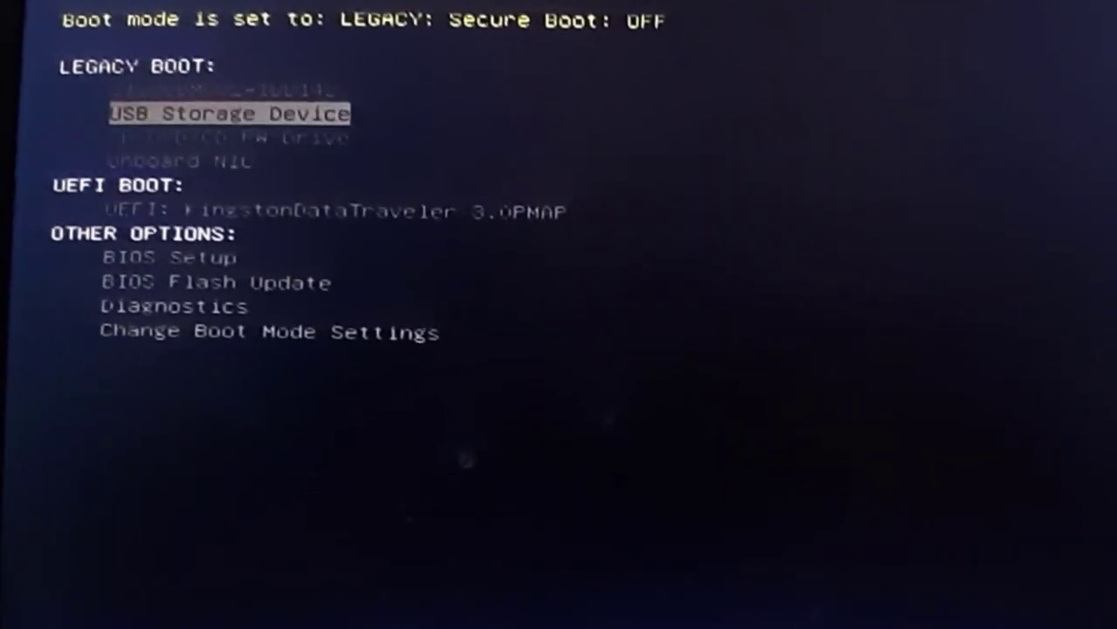
{"action": "key", "text": "Down"}
{"action": "key", "text": "Down"}
{"action": "key", "text": "Down"}
{"action": "key", "text": "Return"}
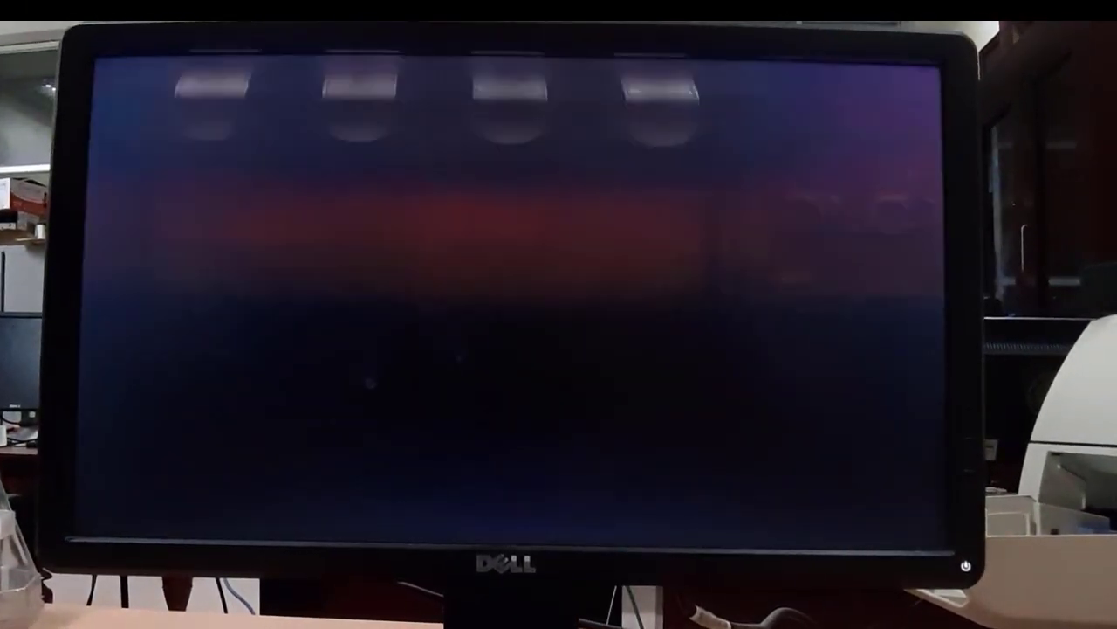
- Start [Mini Windows 10, Windows Setup] EFI 64 from the DLC Boot menu and load Mini Windows 10 64Bit
{"action": "key", "text": "Down"}
{"action": "key", "text": "Down"}
{"action": "key", "text": "Down"}
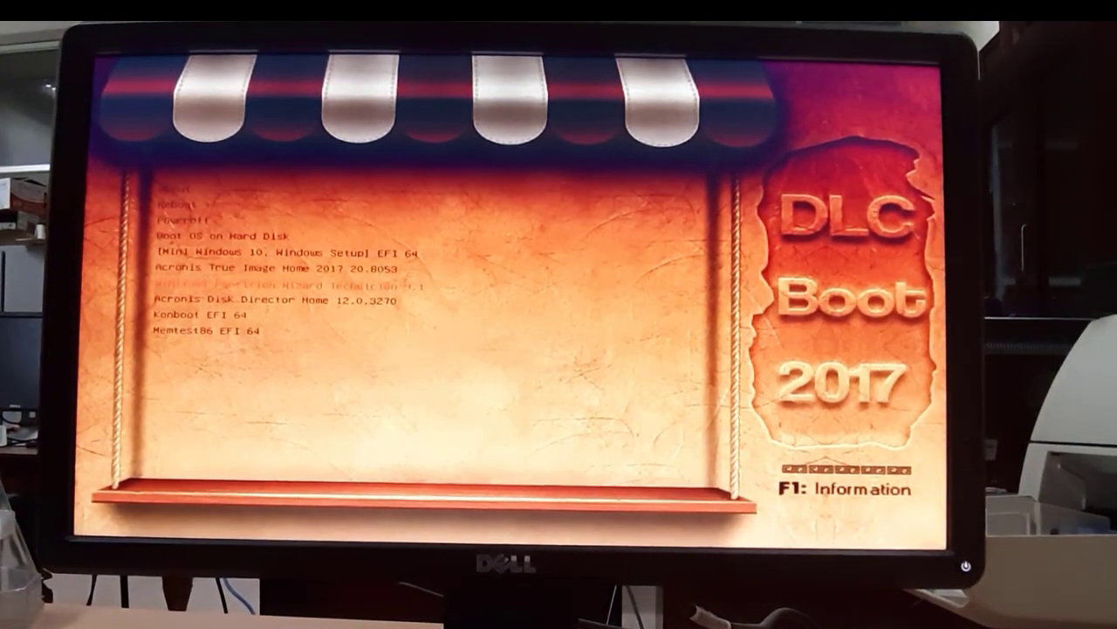
{"action": "key", "text": "Up"}
{"action": "key", "text": "Up"}
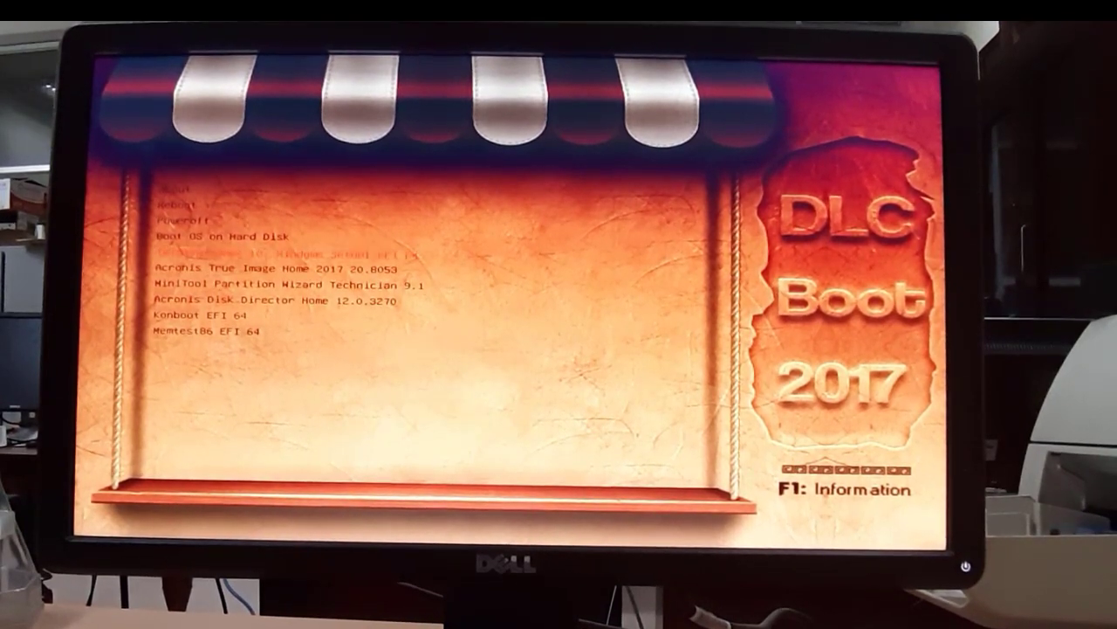
{"action": "key", "text": "Return"}
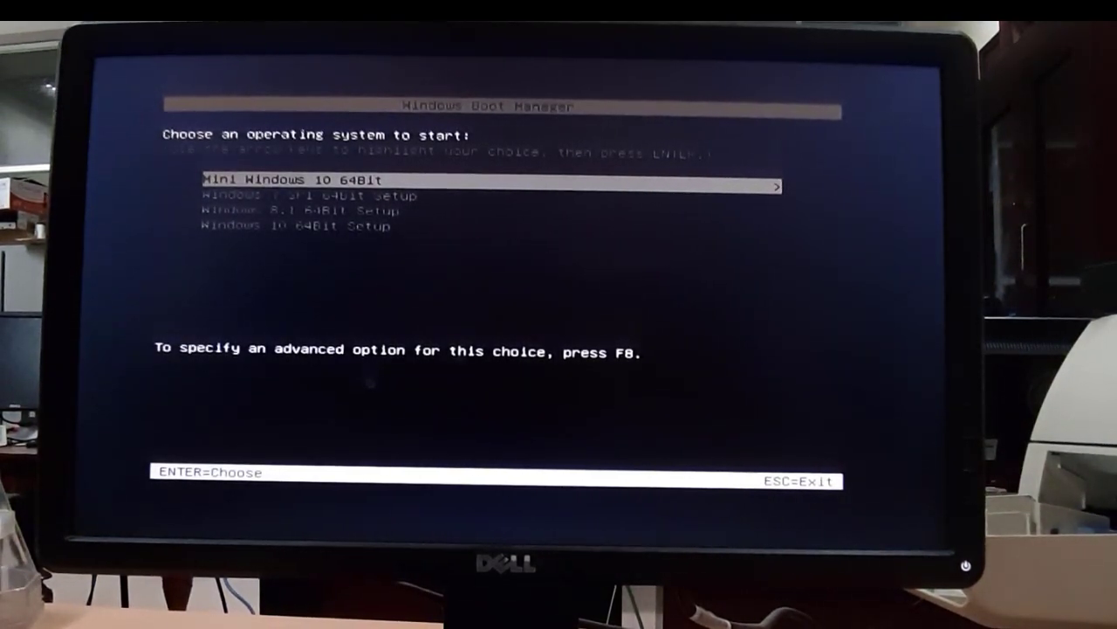
{"action": "key", "text": "Return"}
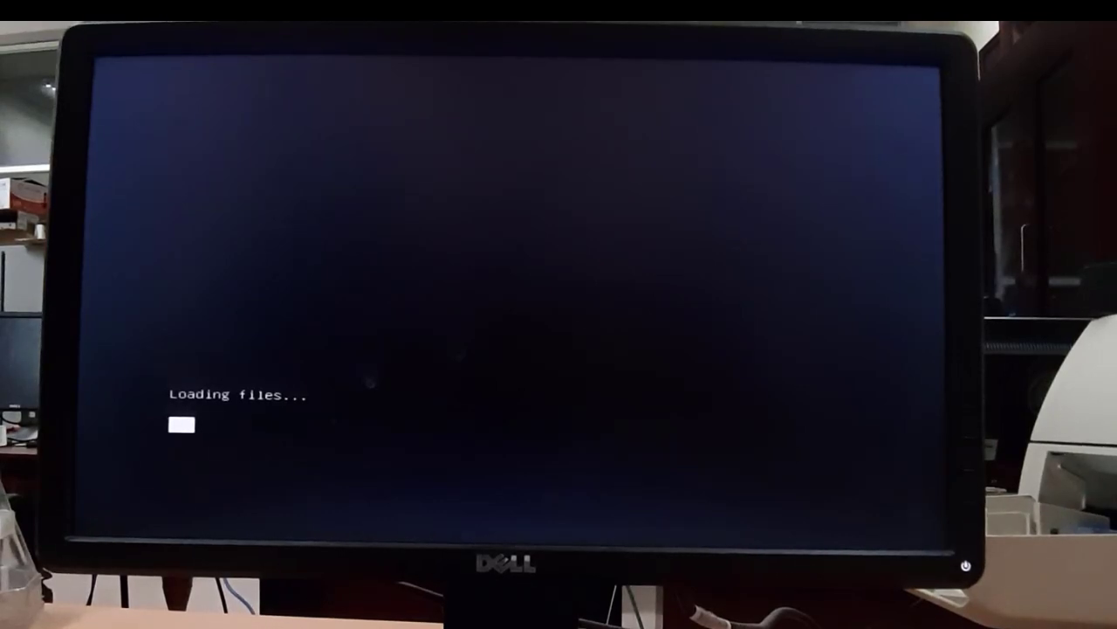